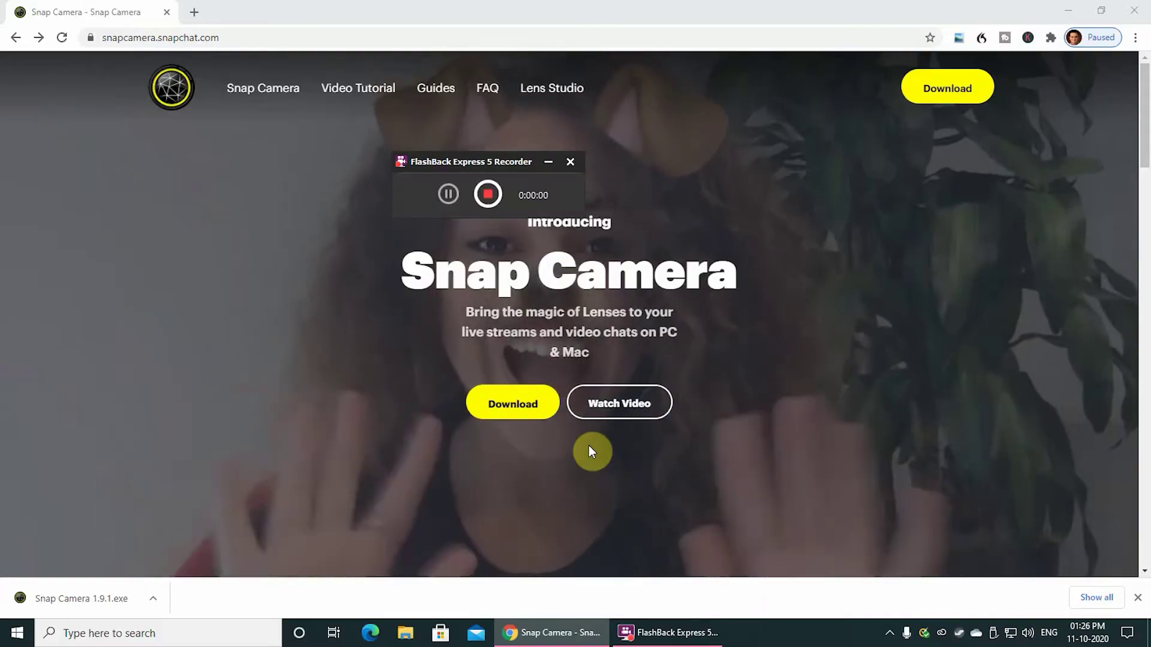
Step: Accept the privacy and licence terms with the human verification, and download the Snap Camera 1.9.1 installer for PC, keeping the file
left_click_drag(521, 161, 1063, 535)
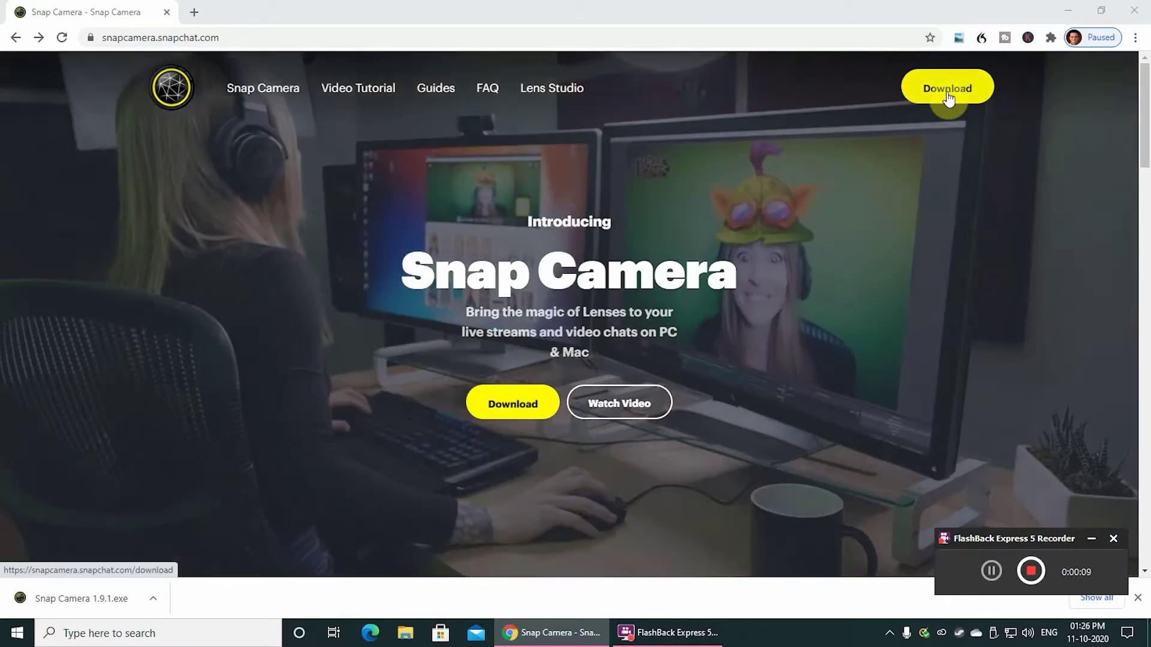
left_click(949, 98)
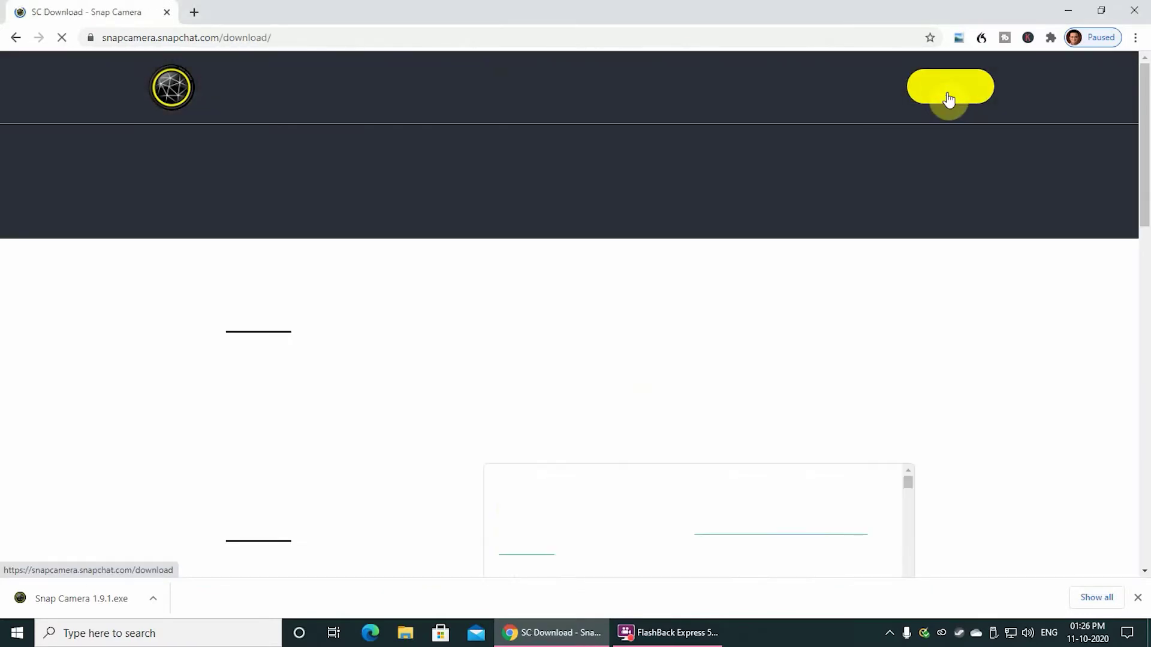
left_click_drag(1145, 122, 1147, 324)
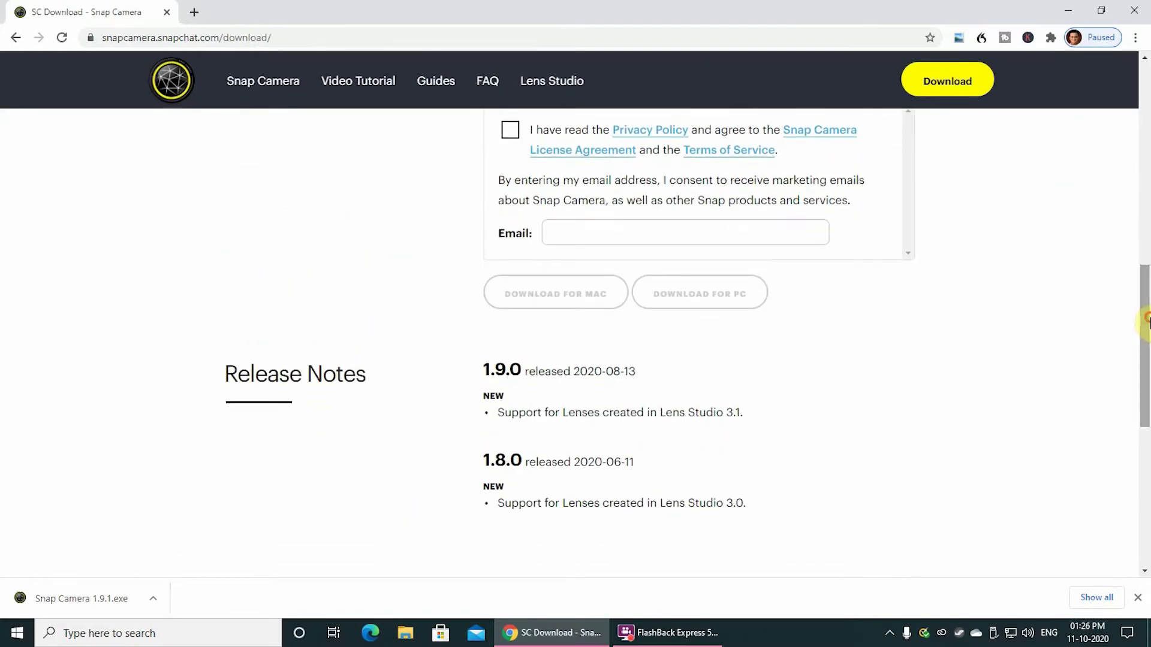
left_click(510, 130)
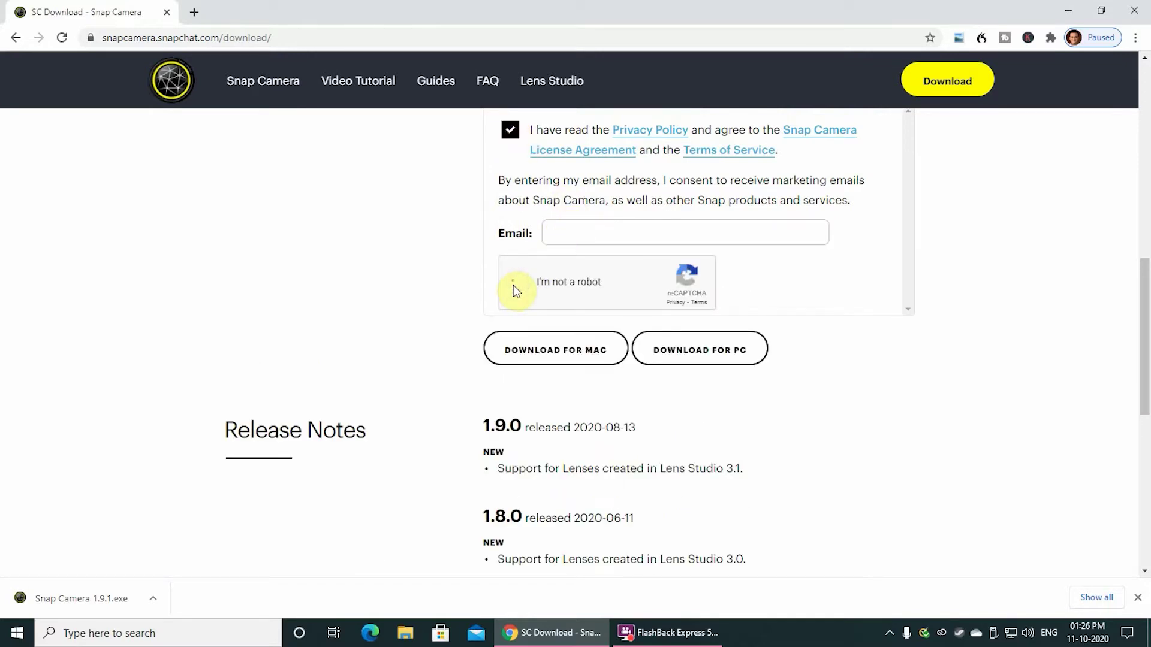
left_click(709, 355)
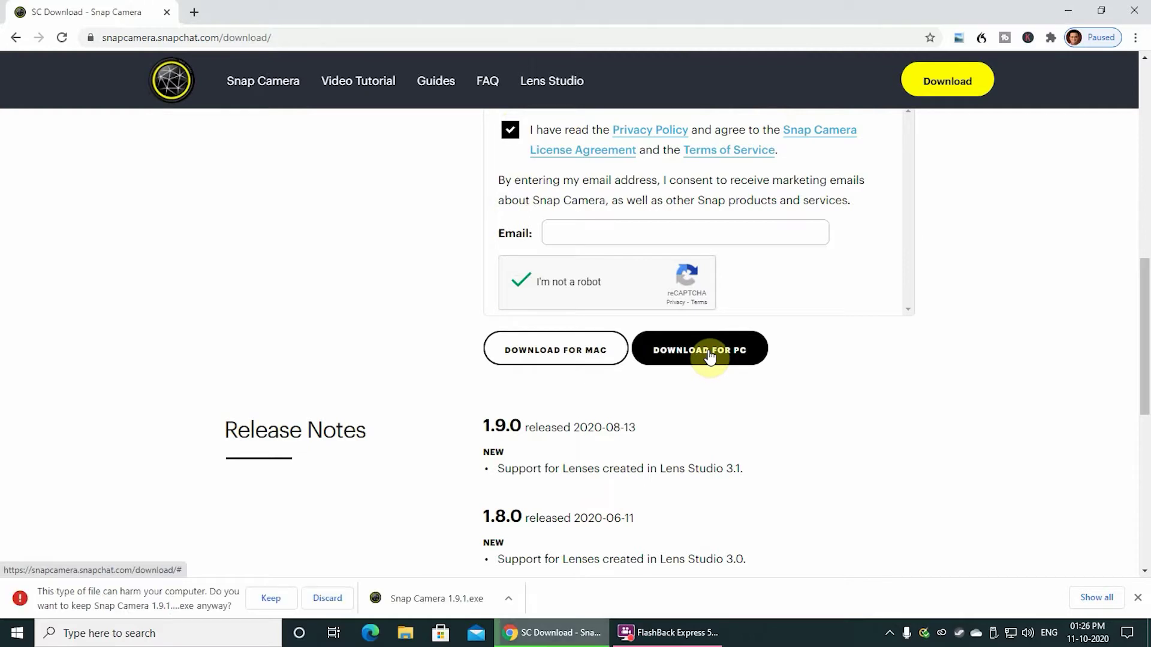
left_click(271, 600)
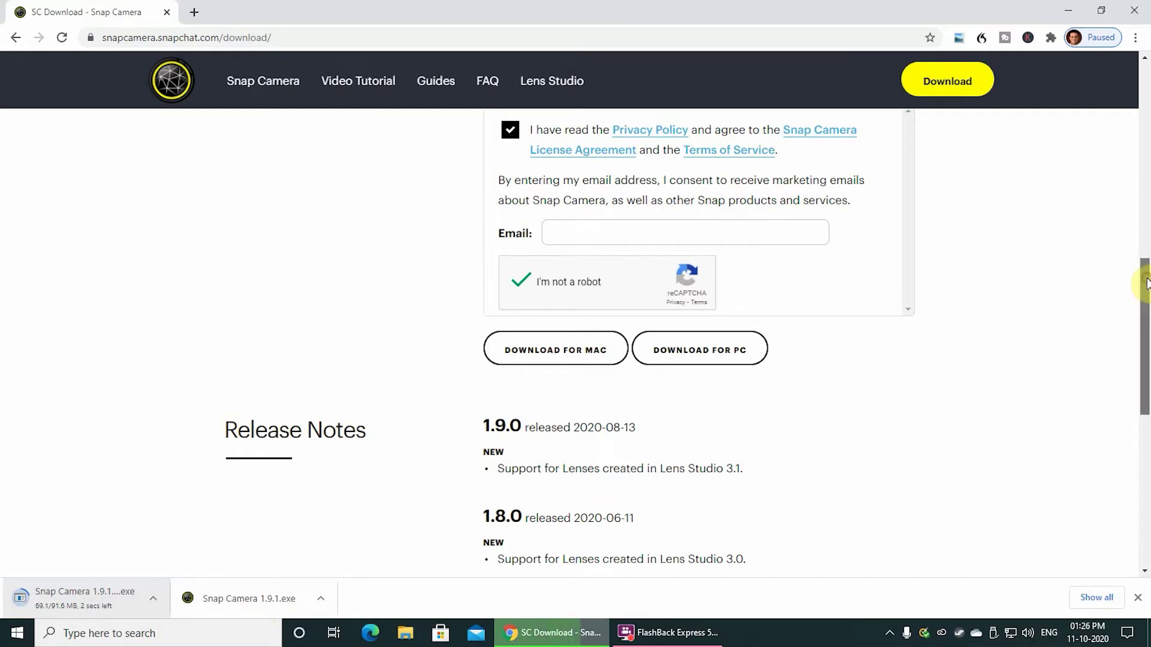
mouse_move(1146, 287)
left_mouse_down()
mouse_move(1148, 376)
mouse_move(1143, 271)
left_mouse_up()
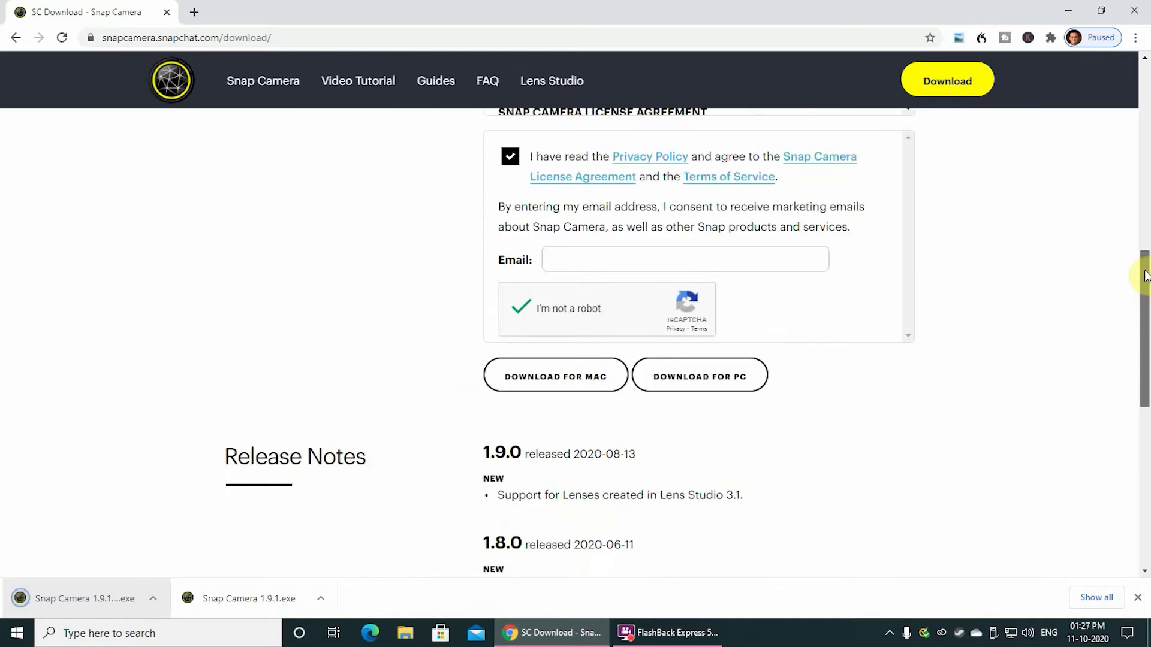
Step: Install Snap Camera 1.9.1 from the downloaded file into the default folder without a desktop shortcut, launching it on completion
left_click(82, 603)
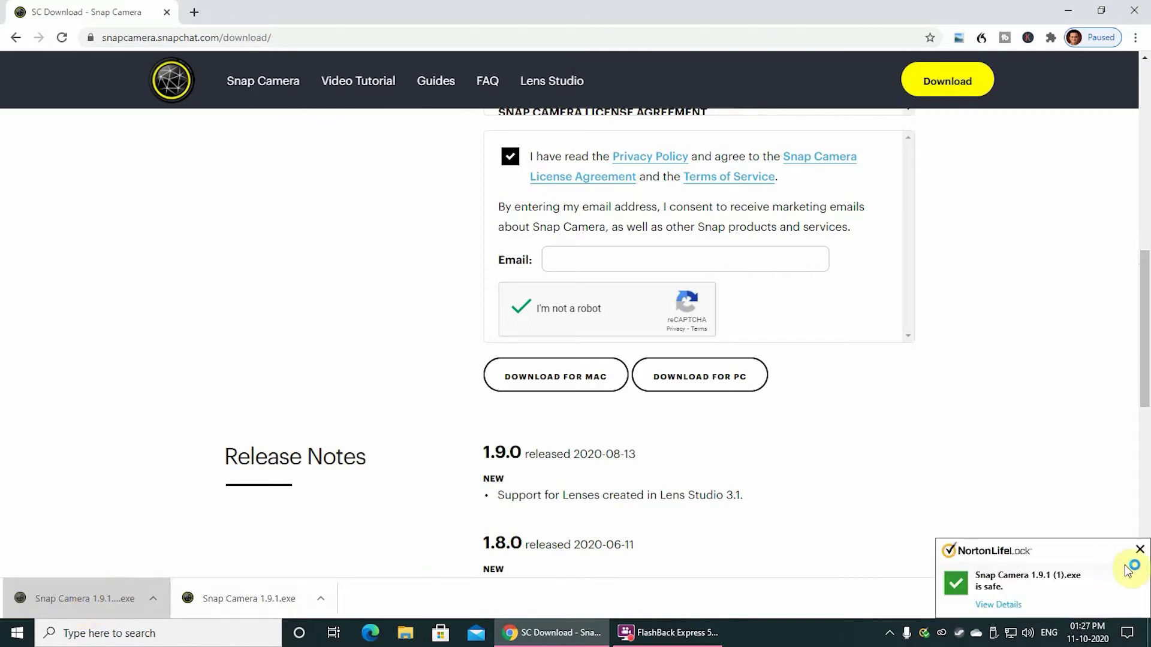
left_click(1140, 549)
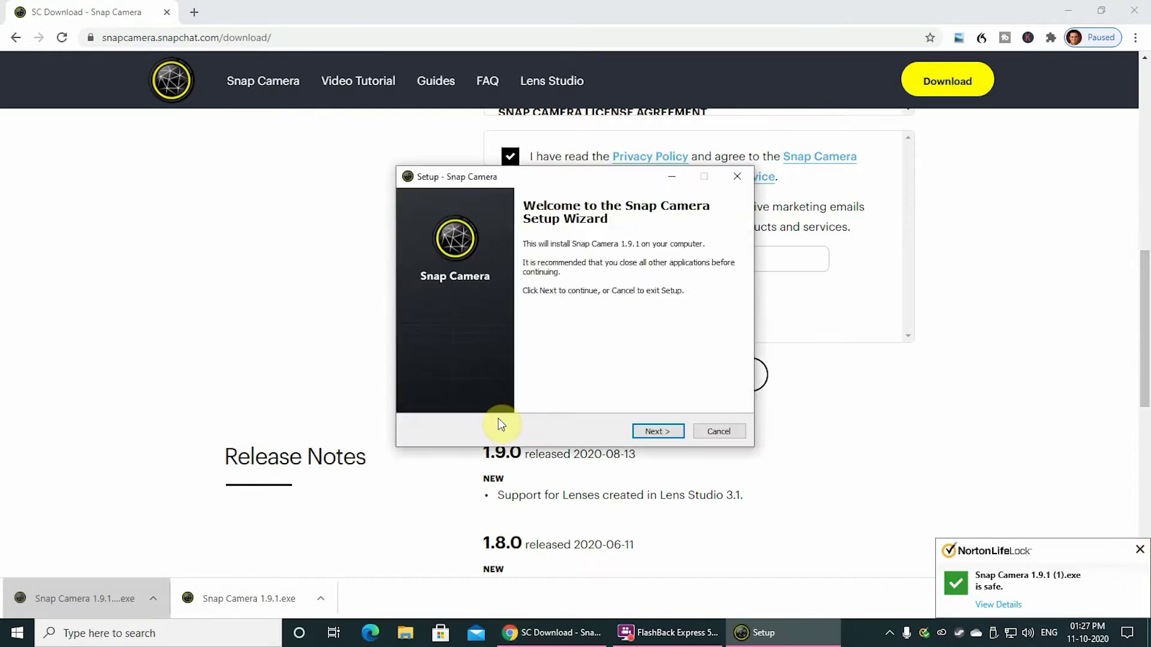
left_click(657, 436)
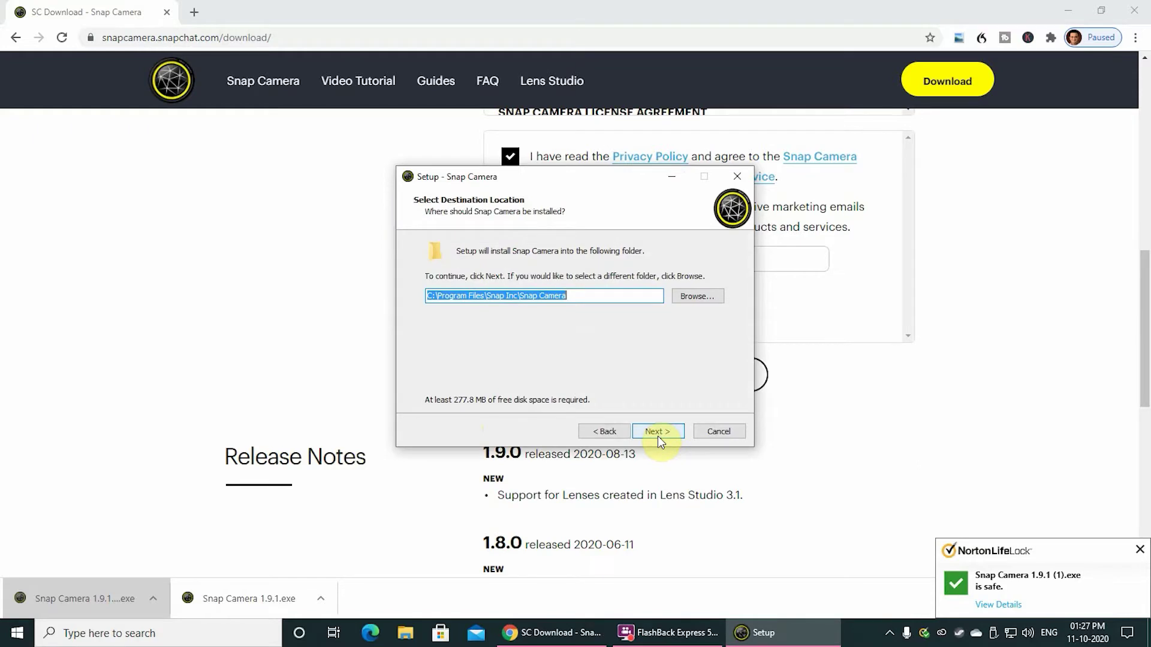
left_click(657, 436)
left_click(657, 436)
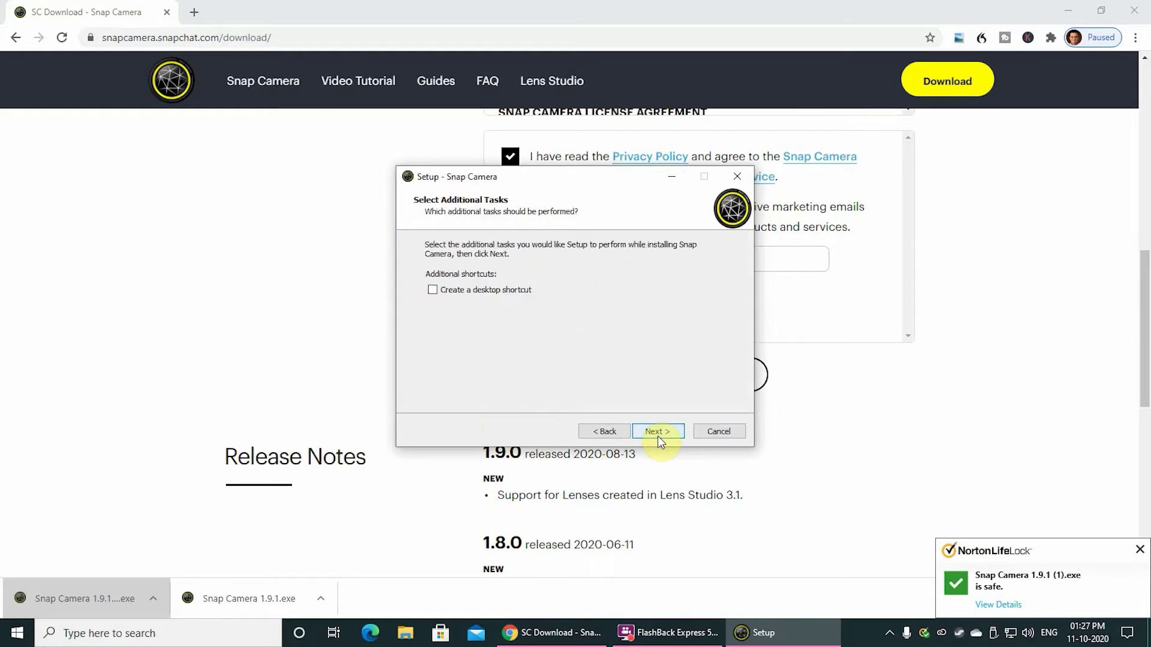
left_click(658, 433)
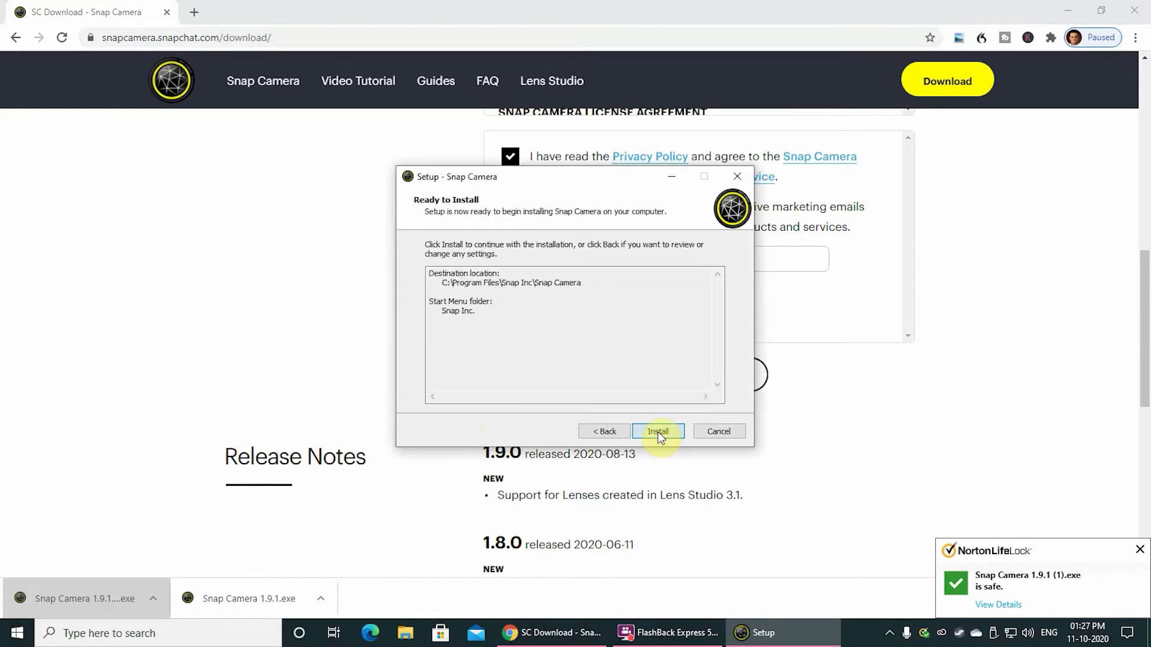
left_click(657, 432)
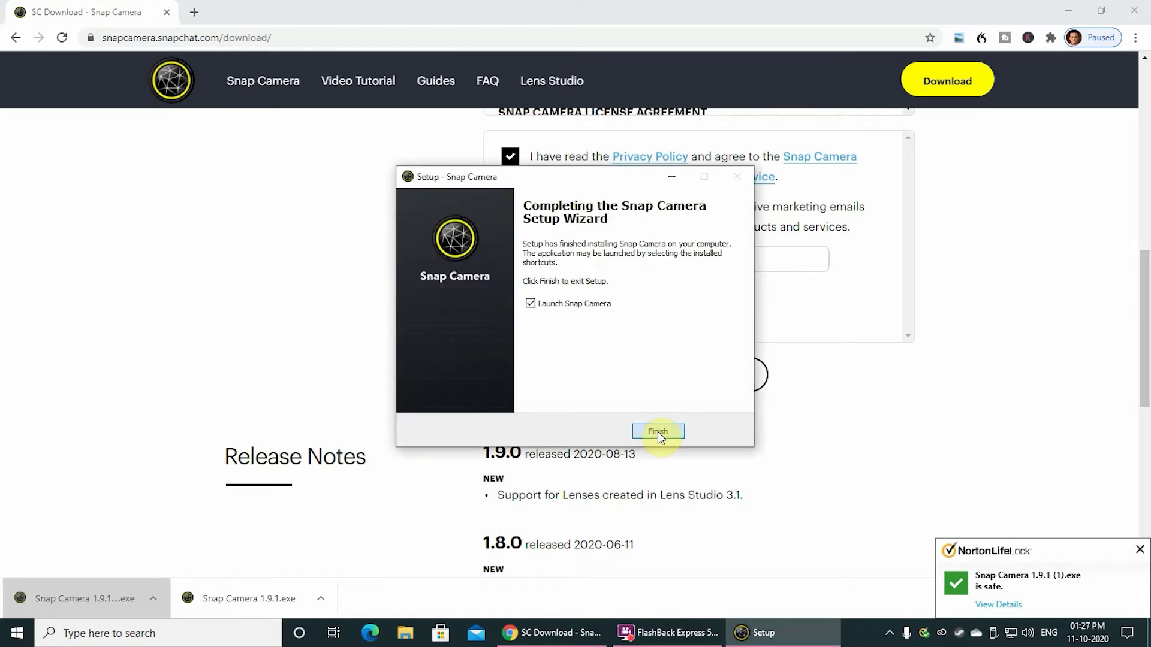
left_click(657, 431)
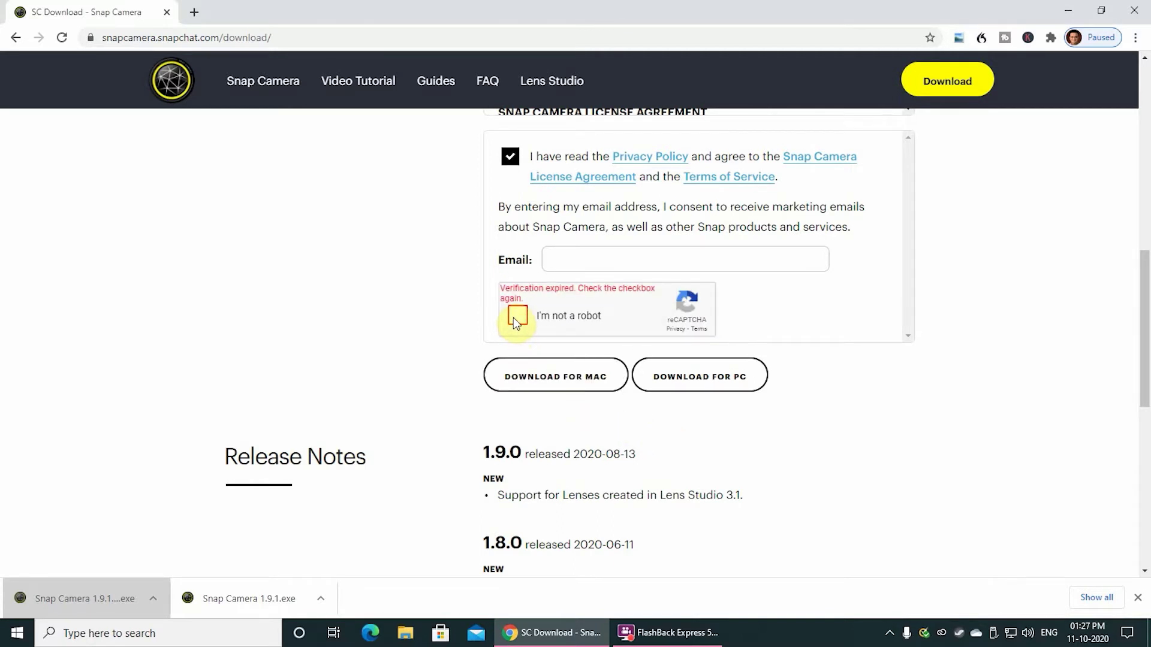
Step: Minimise the browser and advance past the Snap Camera welcome page
left_click(517, 315)
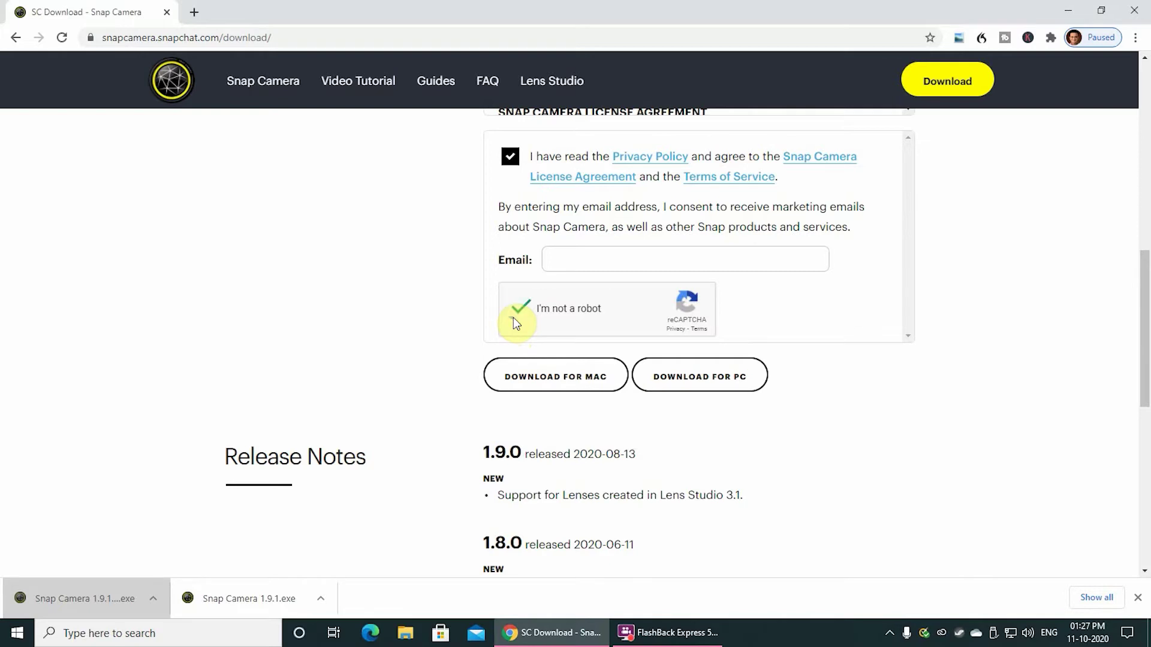
left_click(1068, 10)
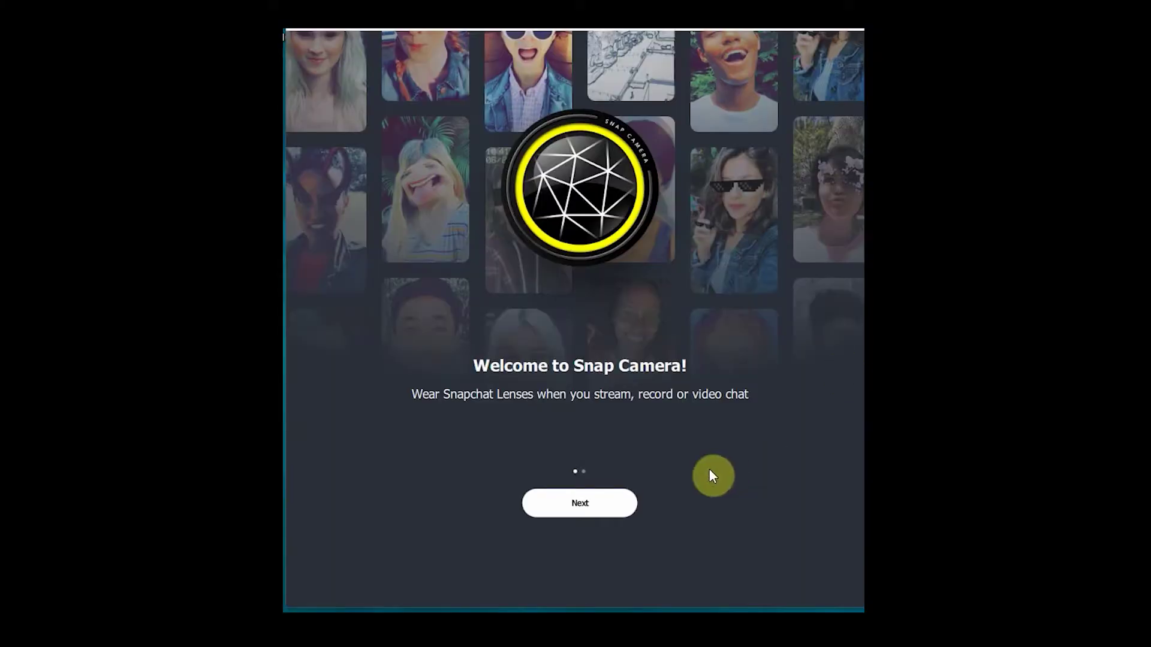
left_click(567, 506)
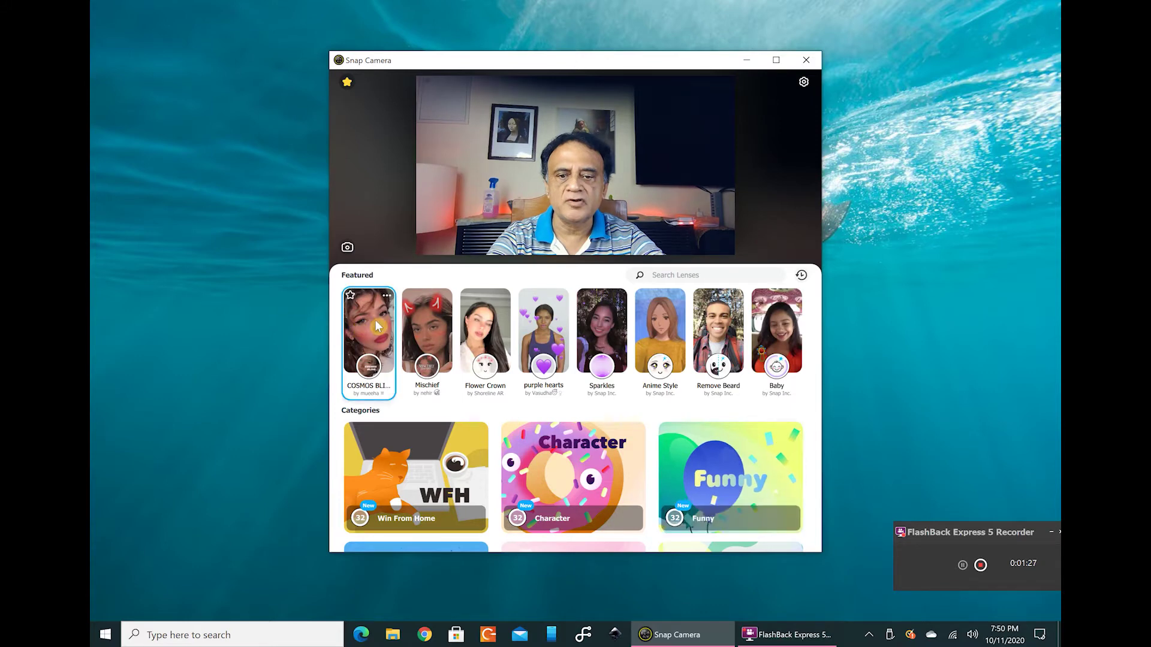
Step: Look through the featured lenses, categories and top community lenses, and open the Funny category
left_click(764, 319)
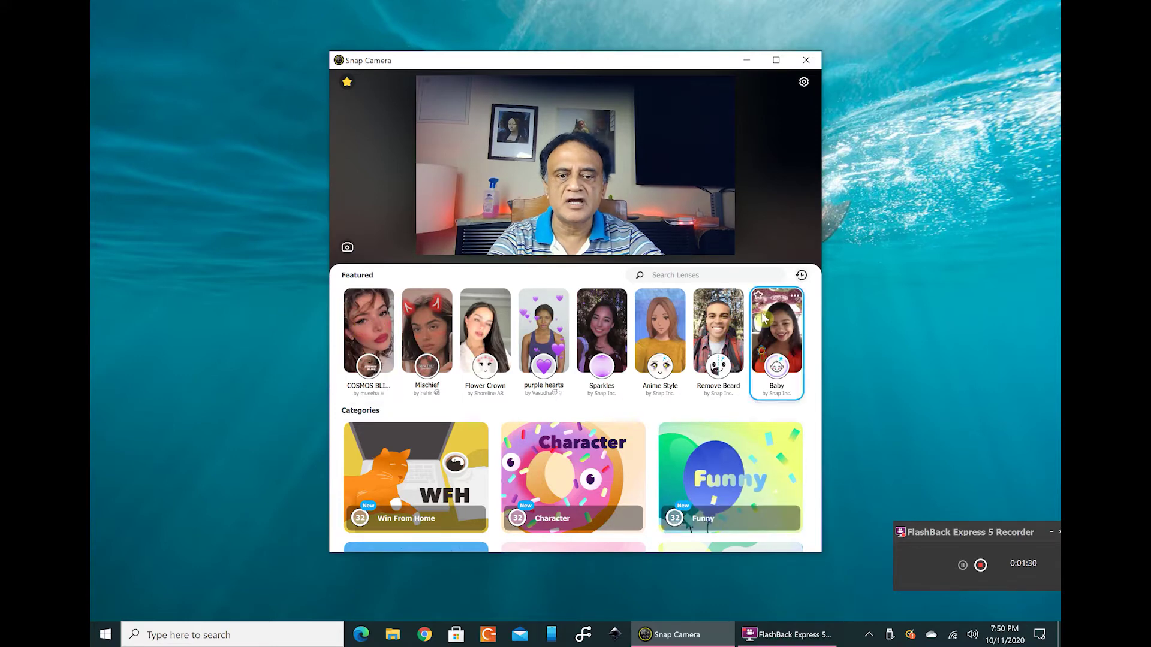
scroll(764, 320, "down", 3)
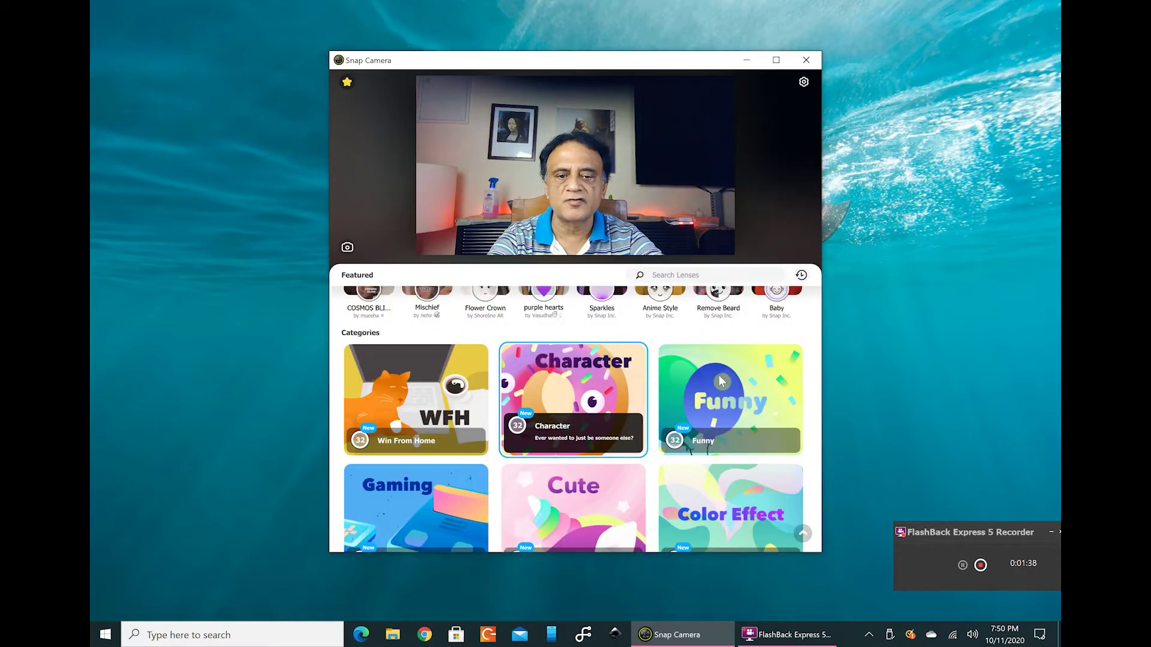
scroll(737, 360, "down", 3)
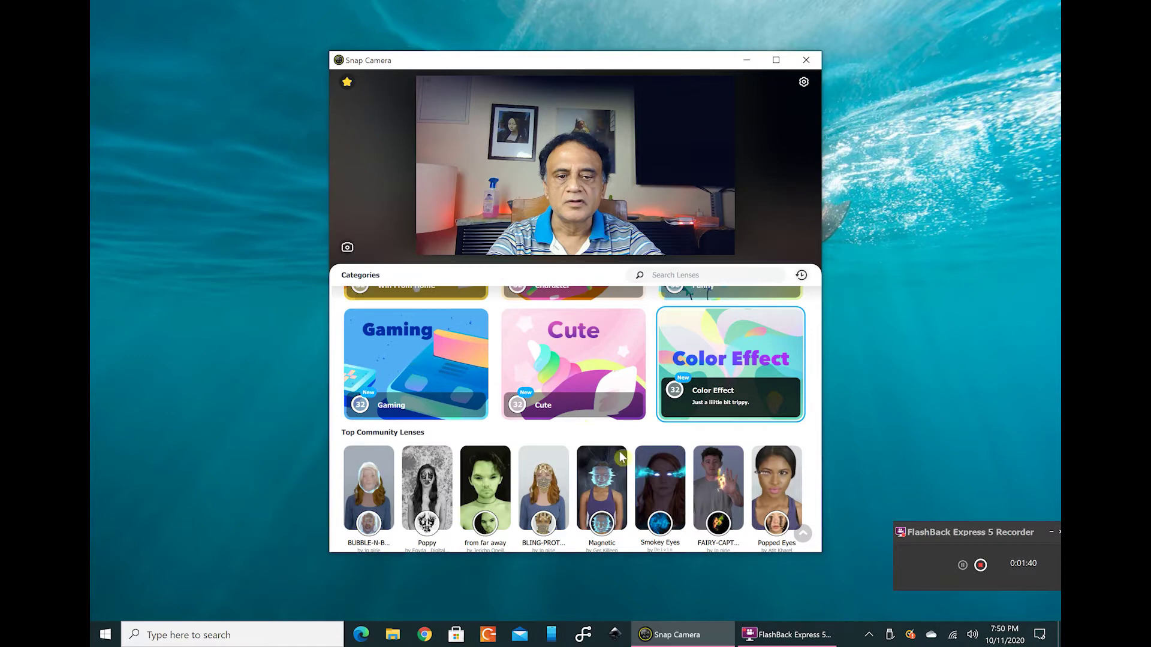
scroll(647, 489, "down", 3)
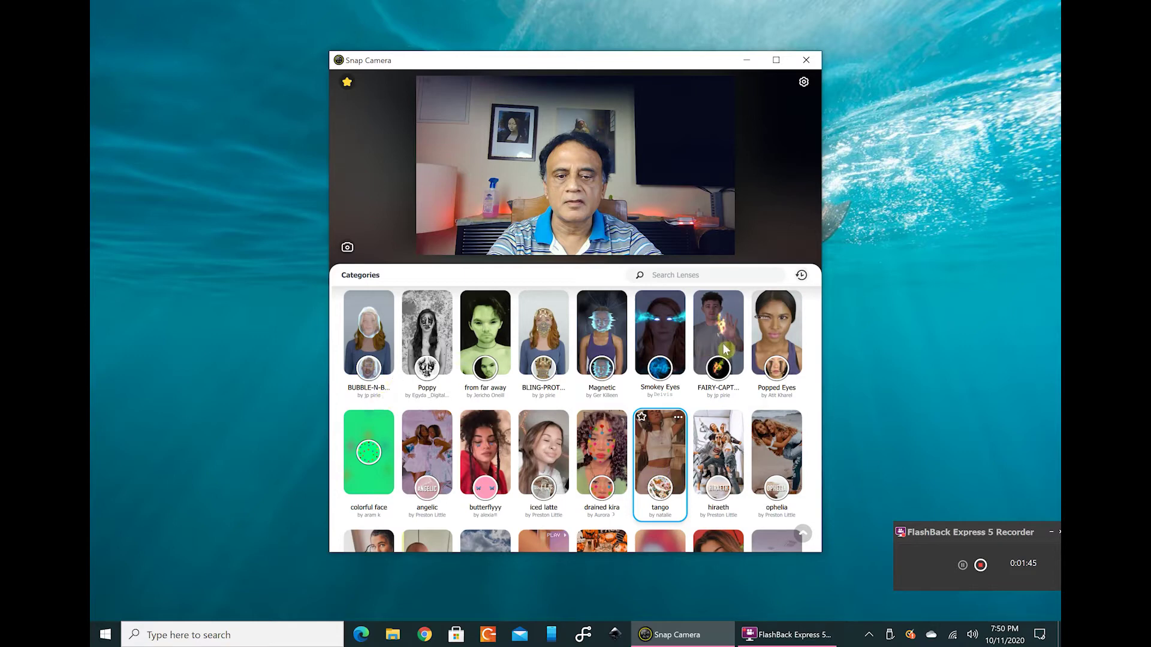
scroll(724, 350, "up", 5)
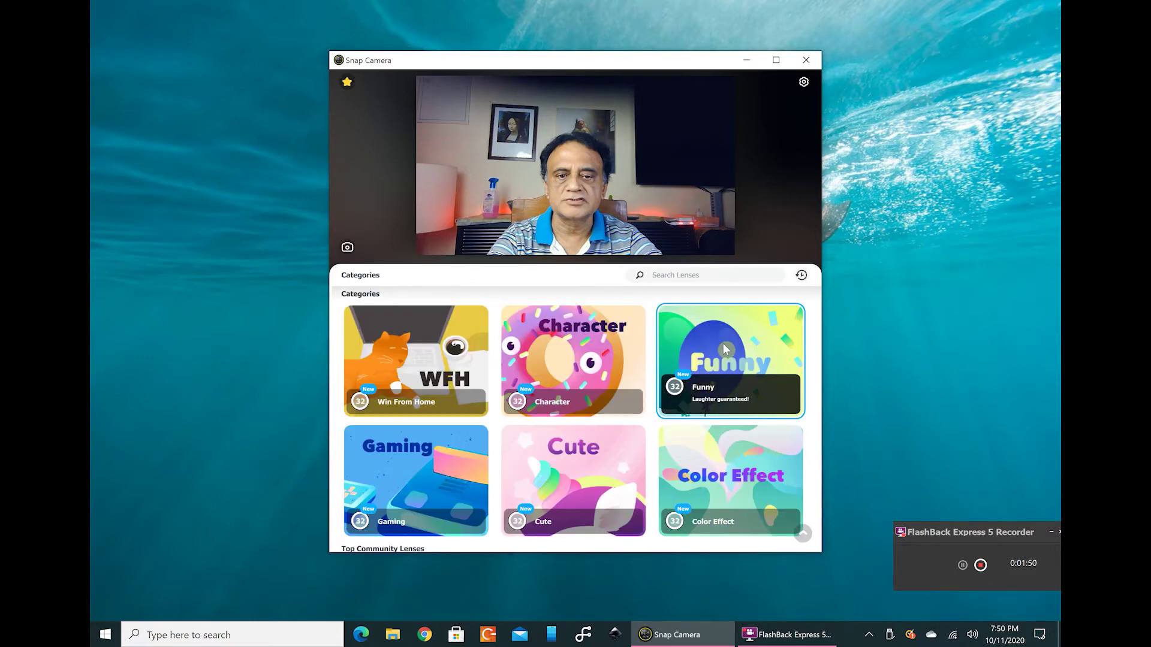
left_click(724, 350)
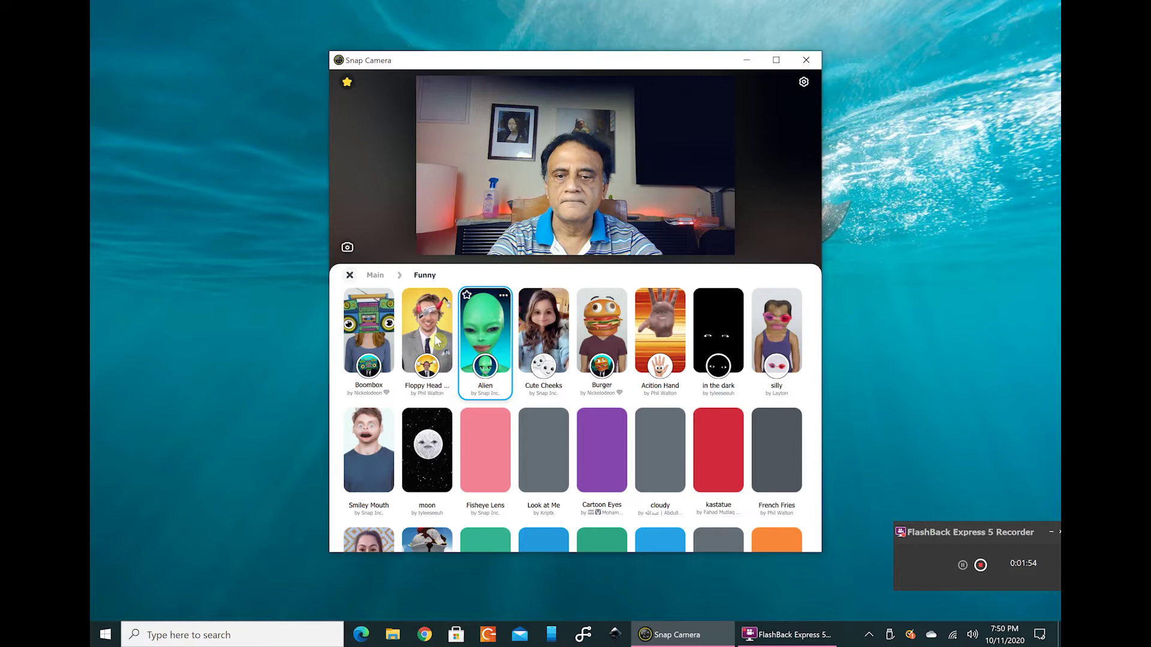
Step: Try the Floppy Head, Burger, silly and cloudy lenses on the camera image, and return to the main lens page
left_click(437, 341)
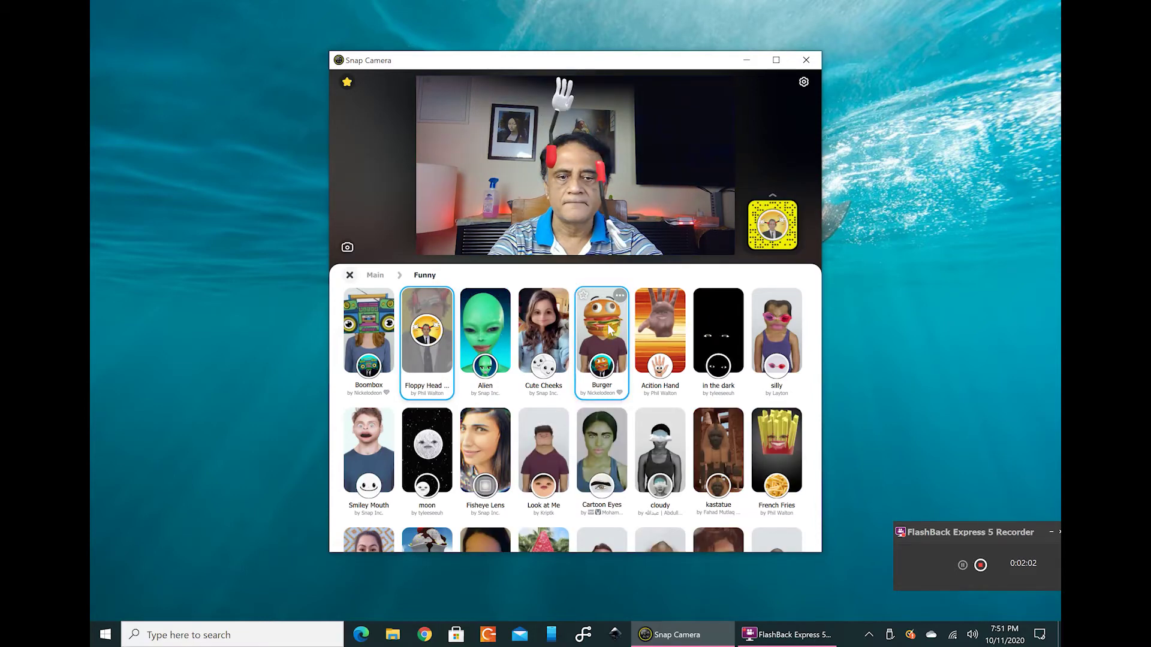
left_click(611, 329)
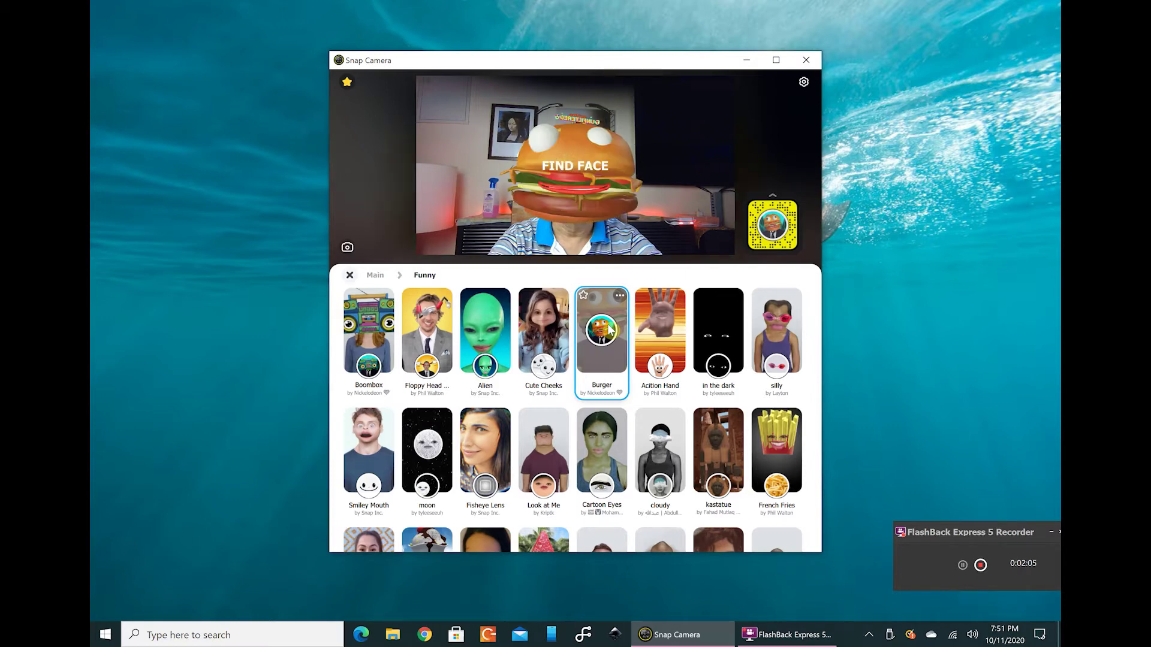
left_click(785, 340)
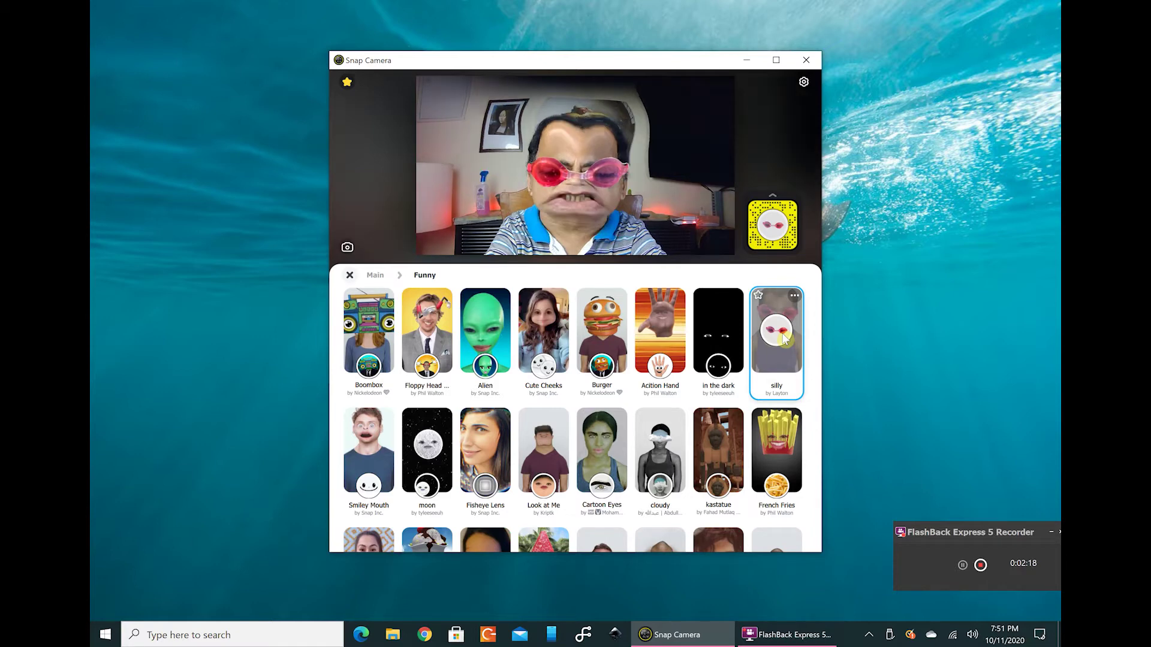
left_click(660, 461)
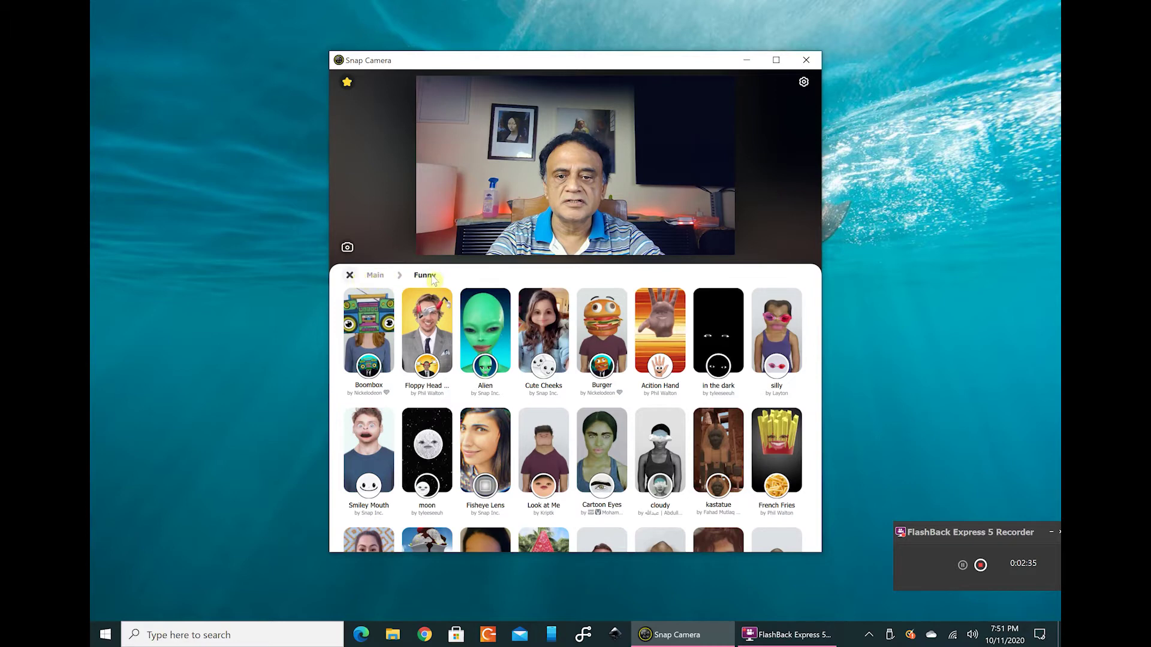
left_click(374, 277)
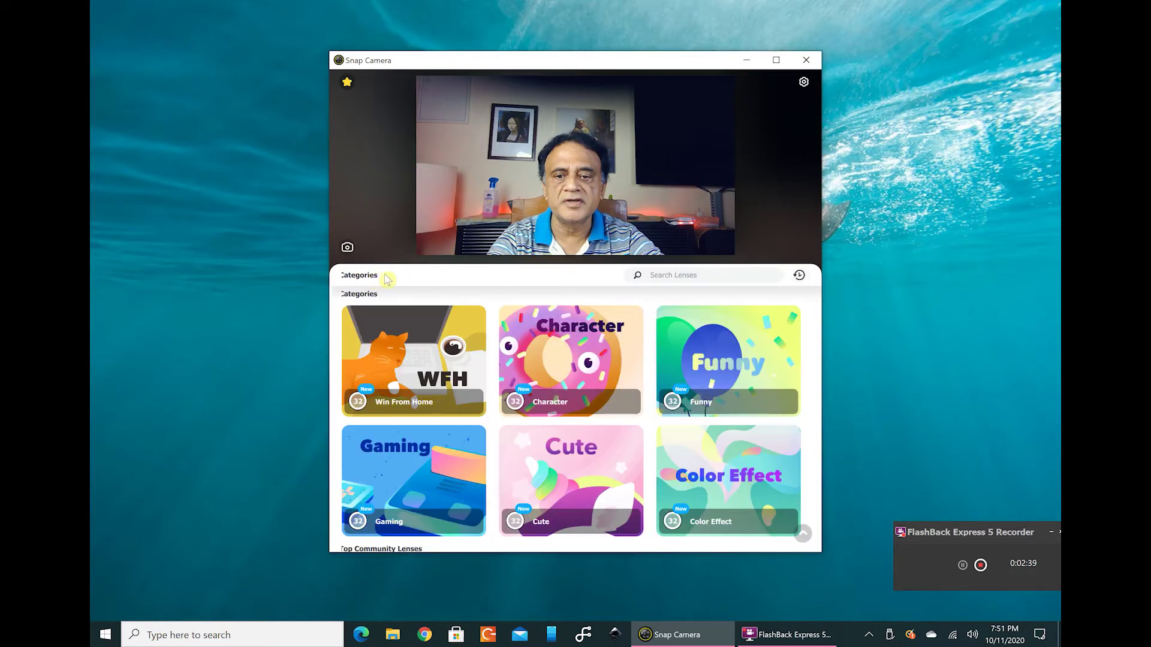
Step: Search the lenses for "scene" and apply the Wild West scene lens, followed by the starred scenery lens in the second row
left_click(684, 277)
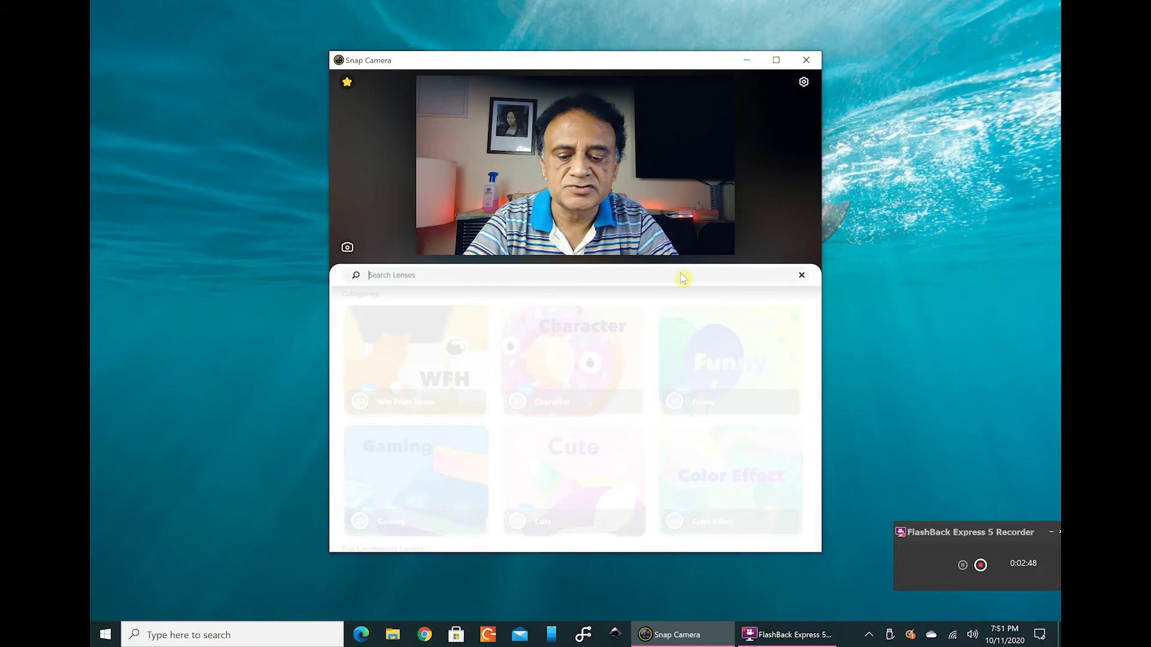
type("scene")
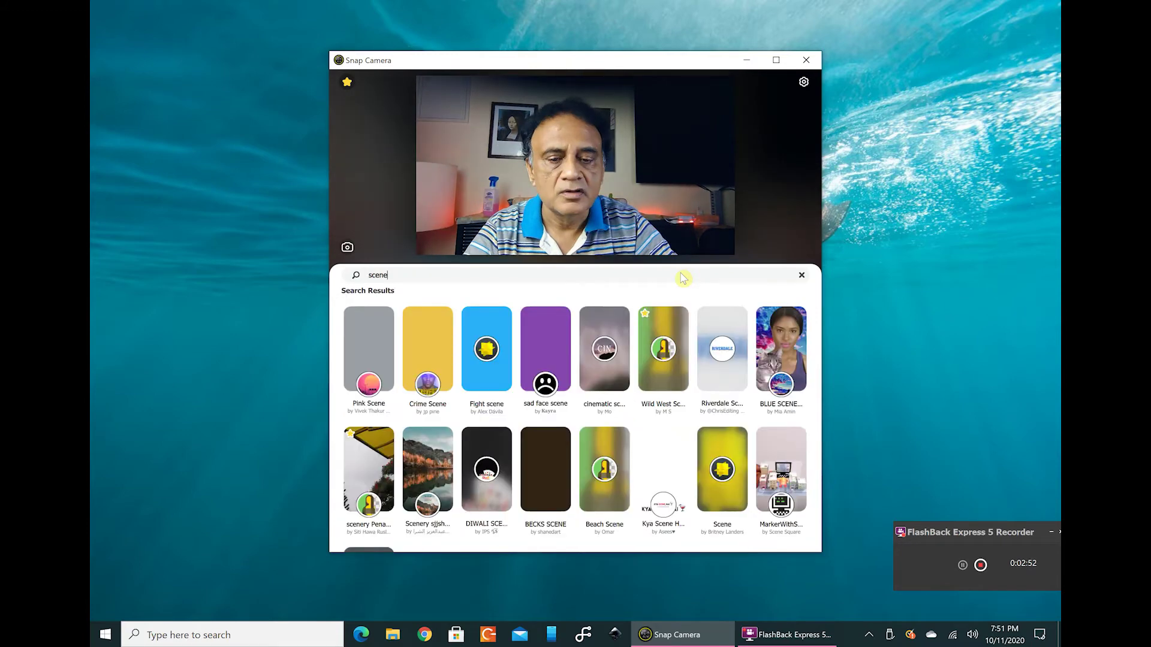
left_click(662, 380)
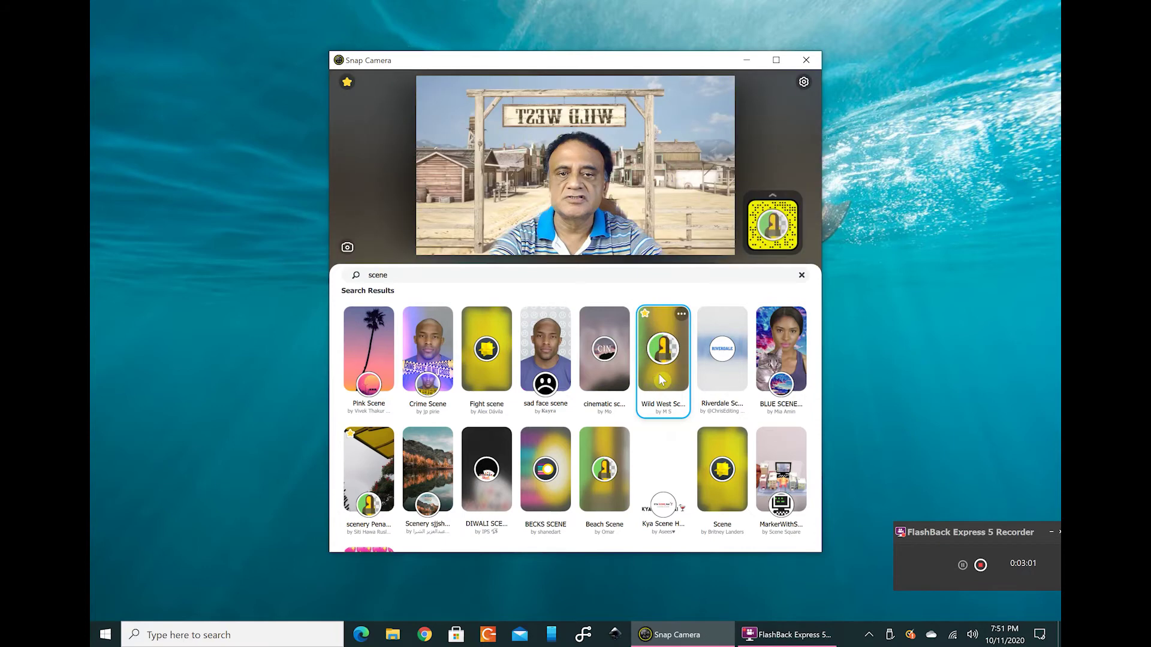
left_click(364, 476)
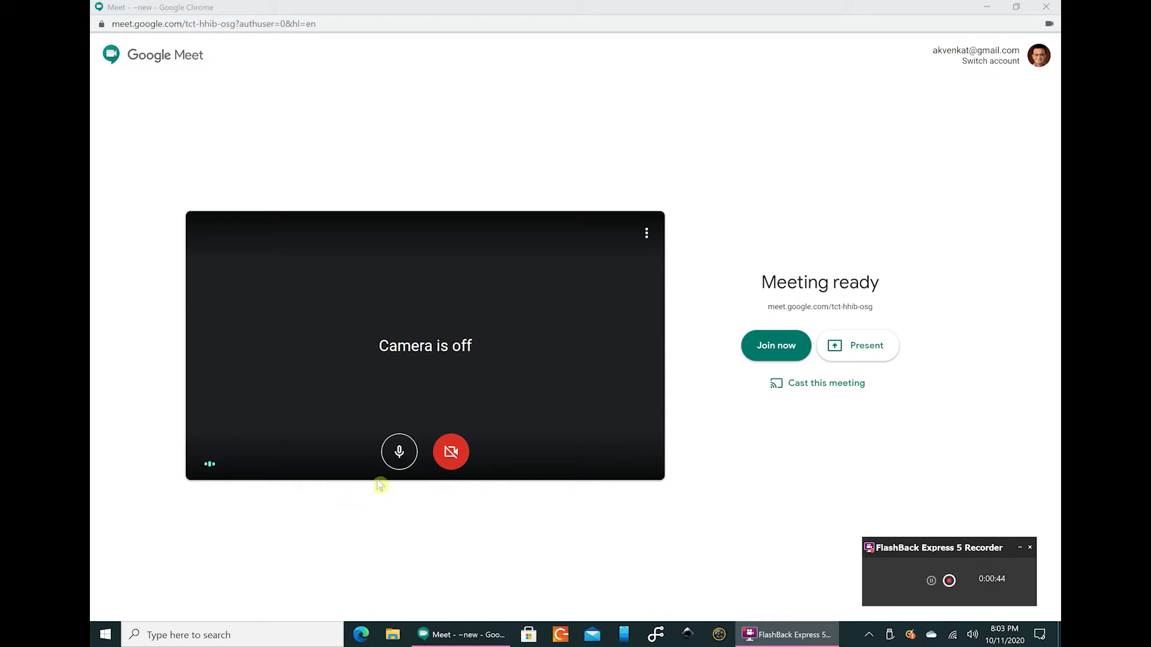
Step: Open the Google Meet settings and set the speakers to Speakers (Realtek High Definition Audio(SST))
left_click(647, 238)
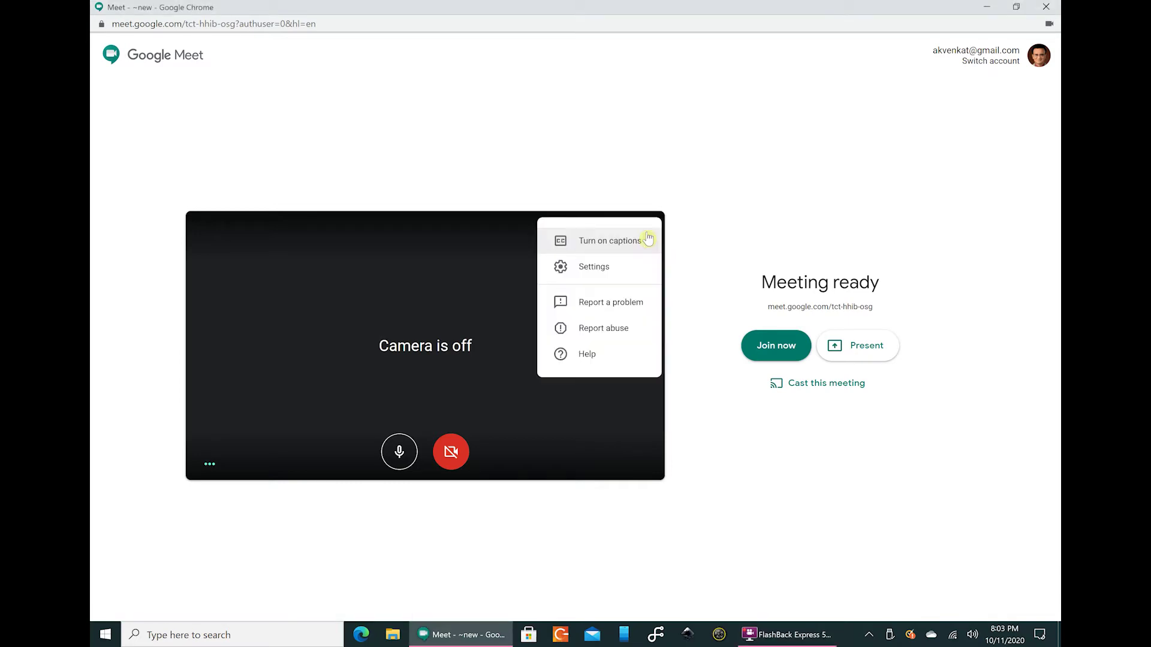
left_click(586, 275)
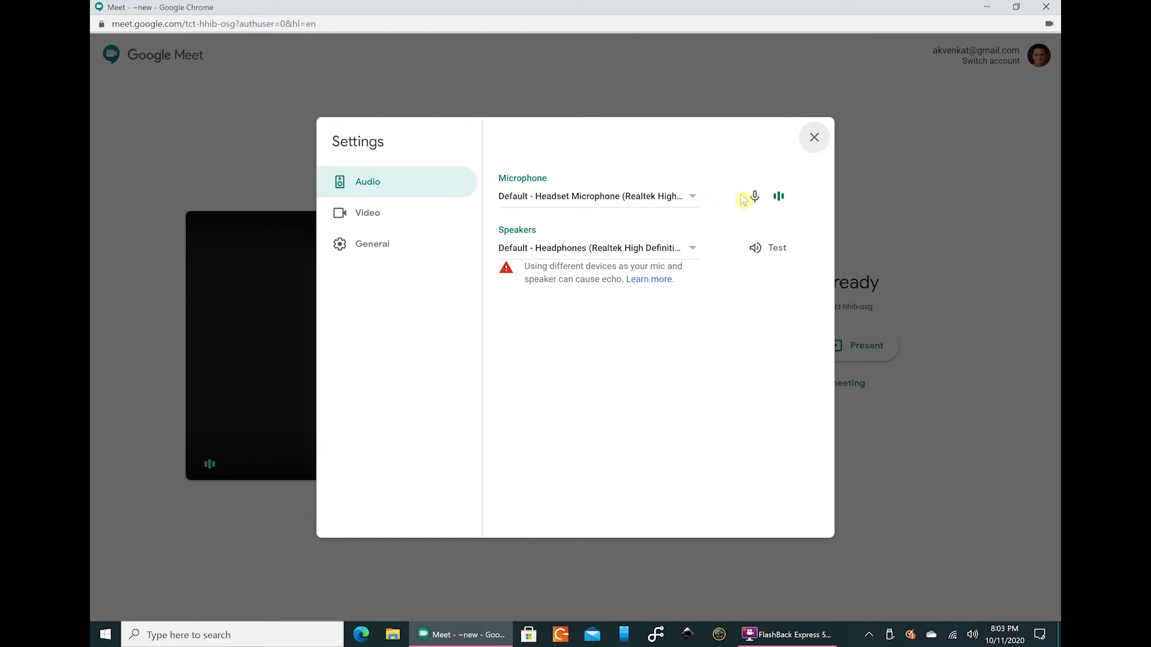
left_click(691, 248)
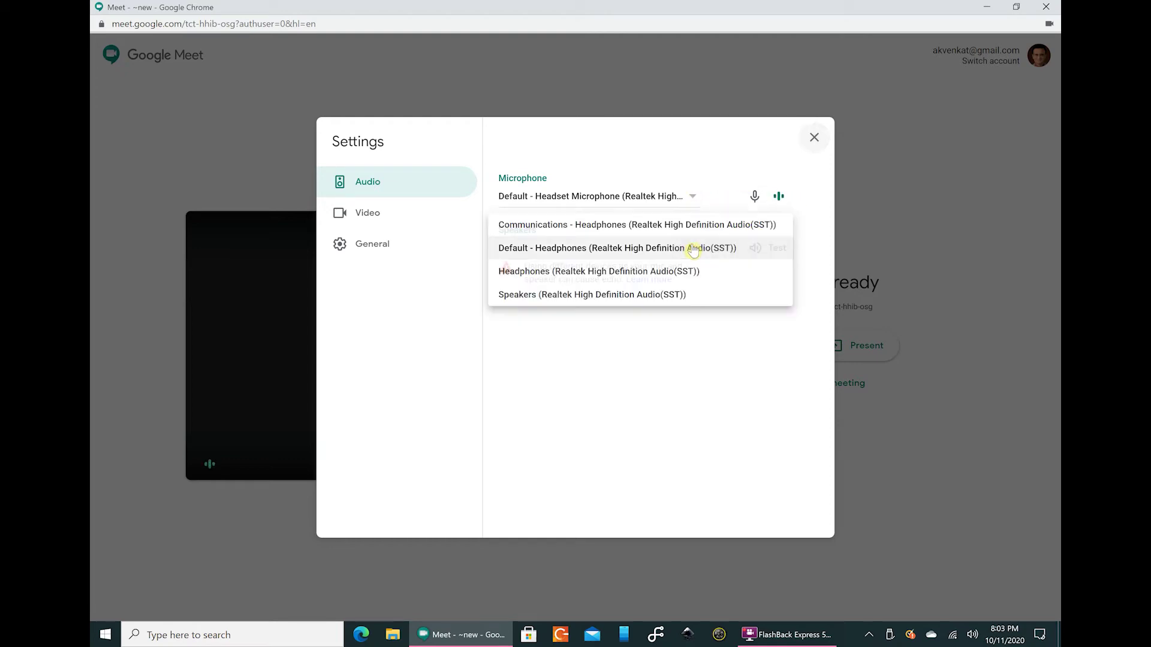
left_click(588, 295)
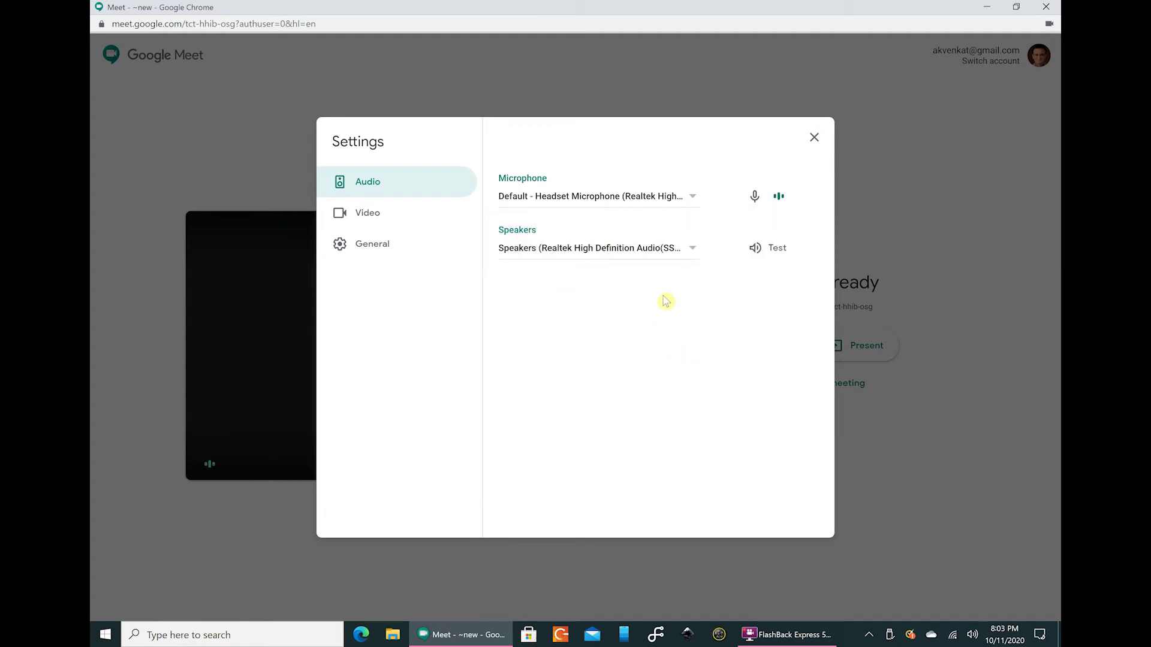
Step: Look through the available cameras in the Meet video settings, keep the selected camera and close the settings
left_click(378, 217)
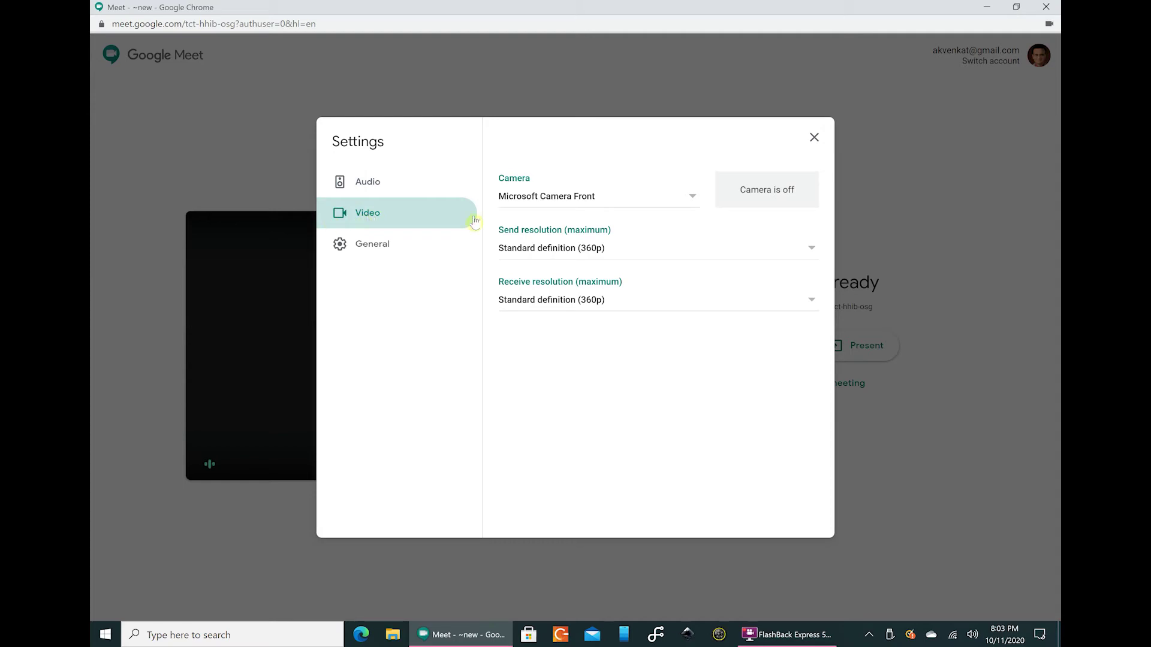
left_click(690, 200)
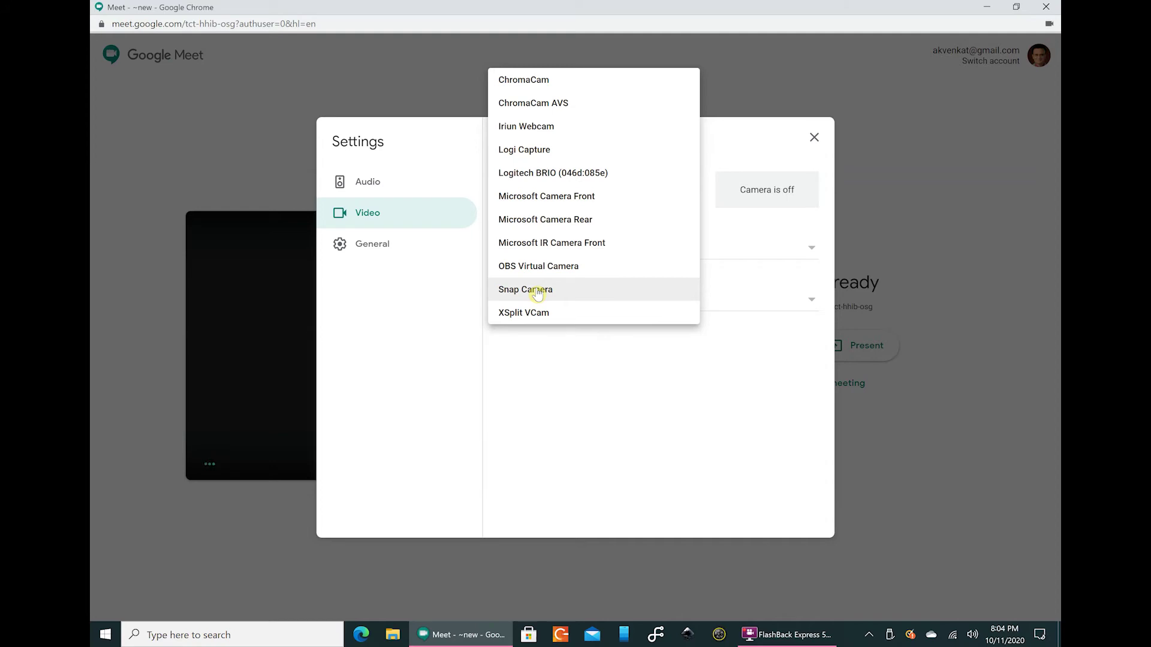
left_click(580, 358)
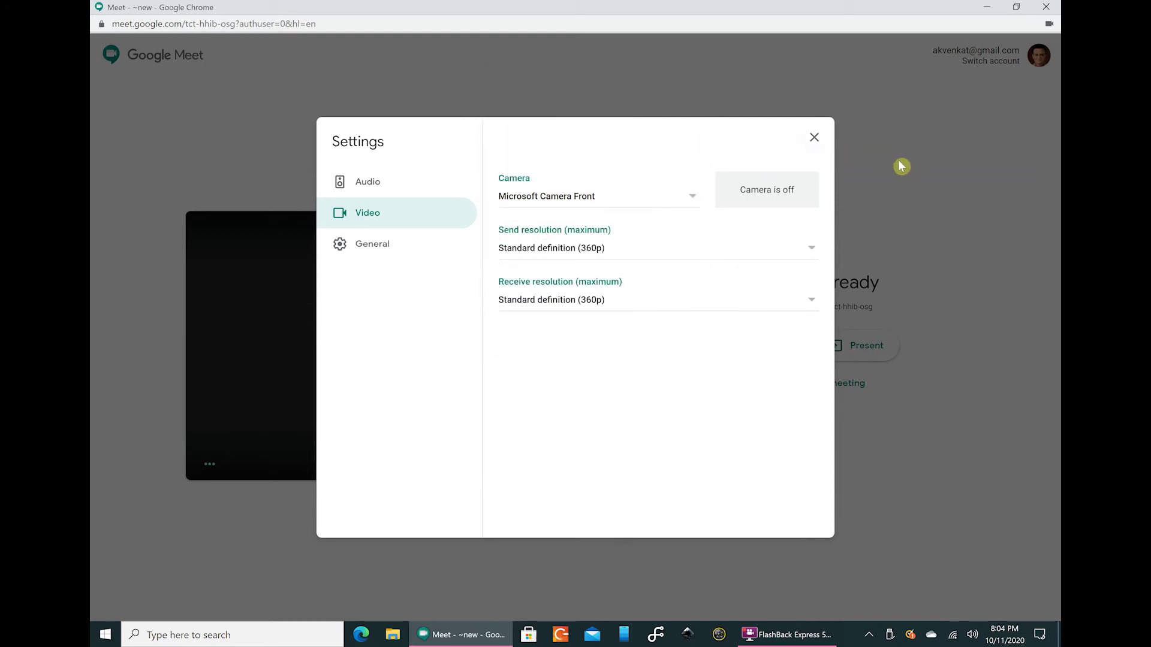
left_click(815, 139)
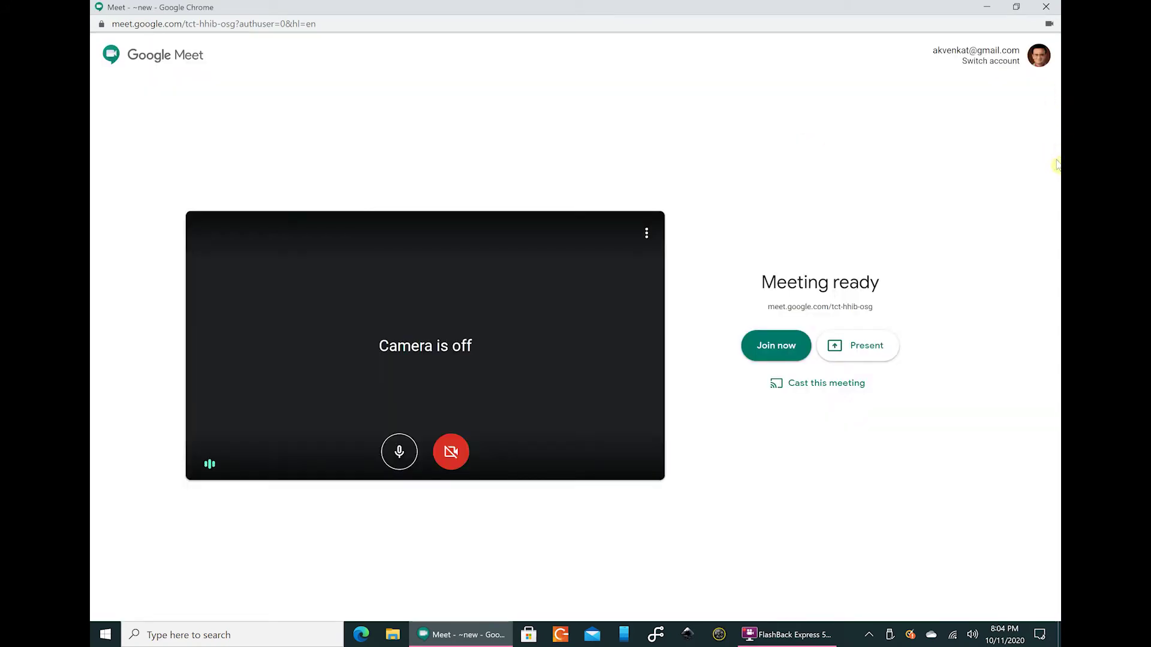
Step: Shrink the Meet window to part of the desktop and bring up Snap Camera beside it
left_click(426, 4)
double_click(440, 17)
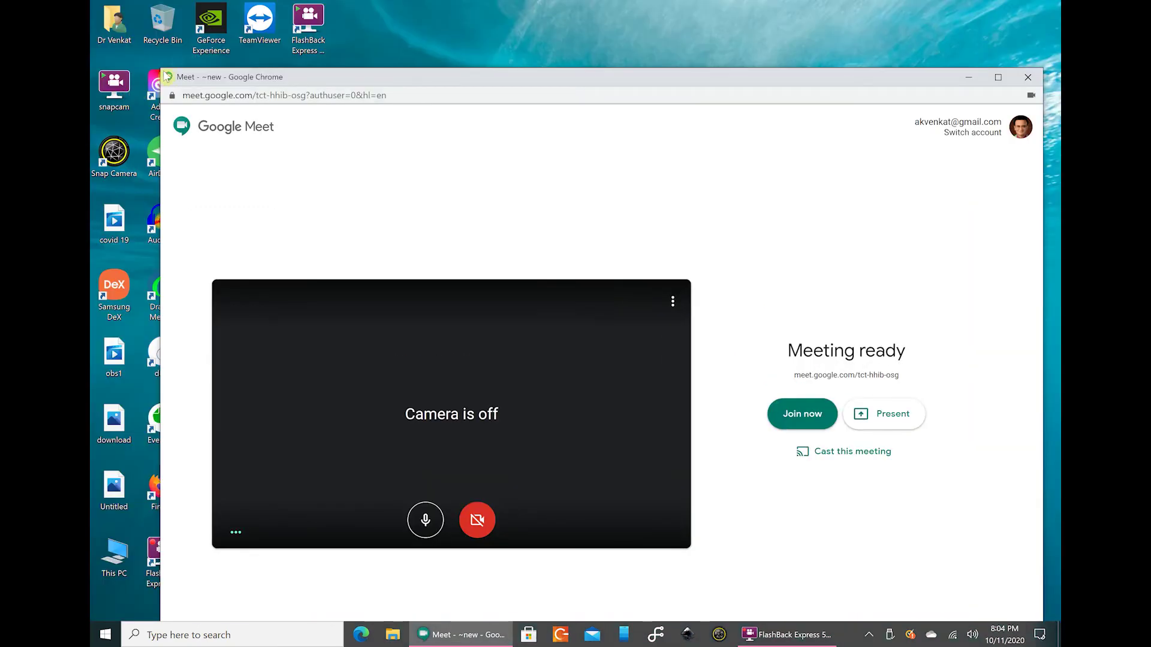
left_click_drag(160, 66, 450, 144)
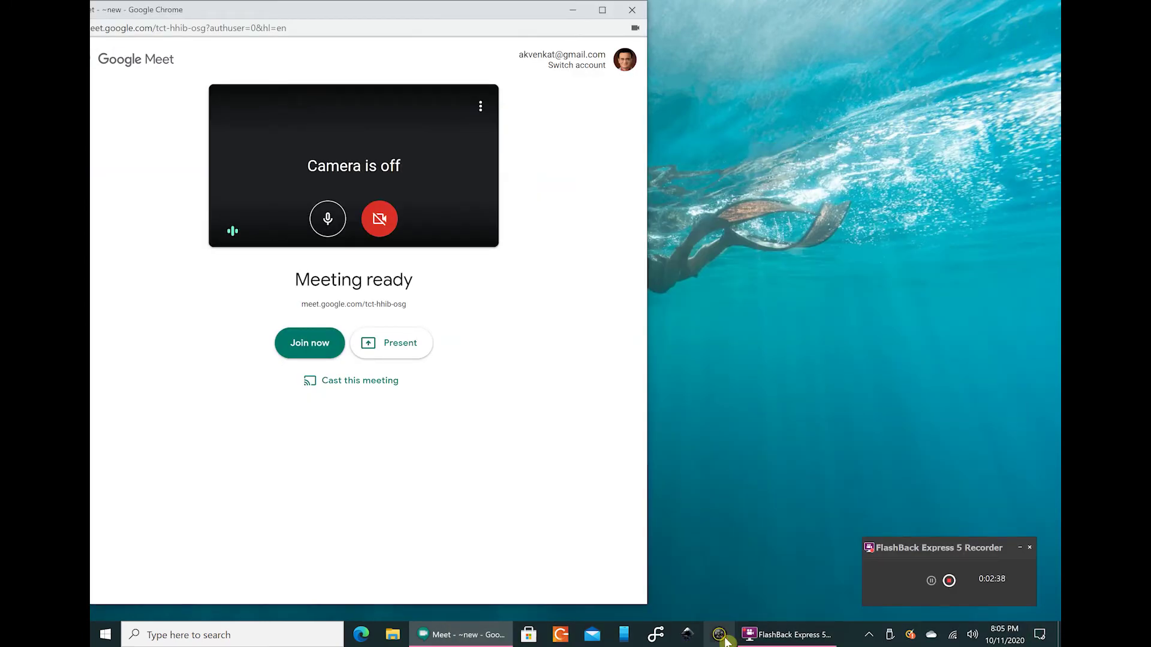
left_click(719, 635)
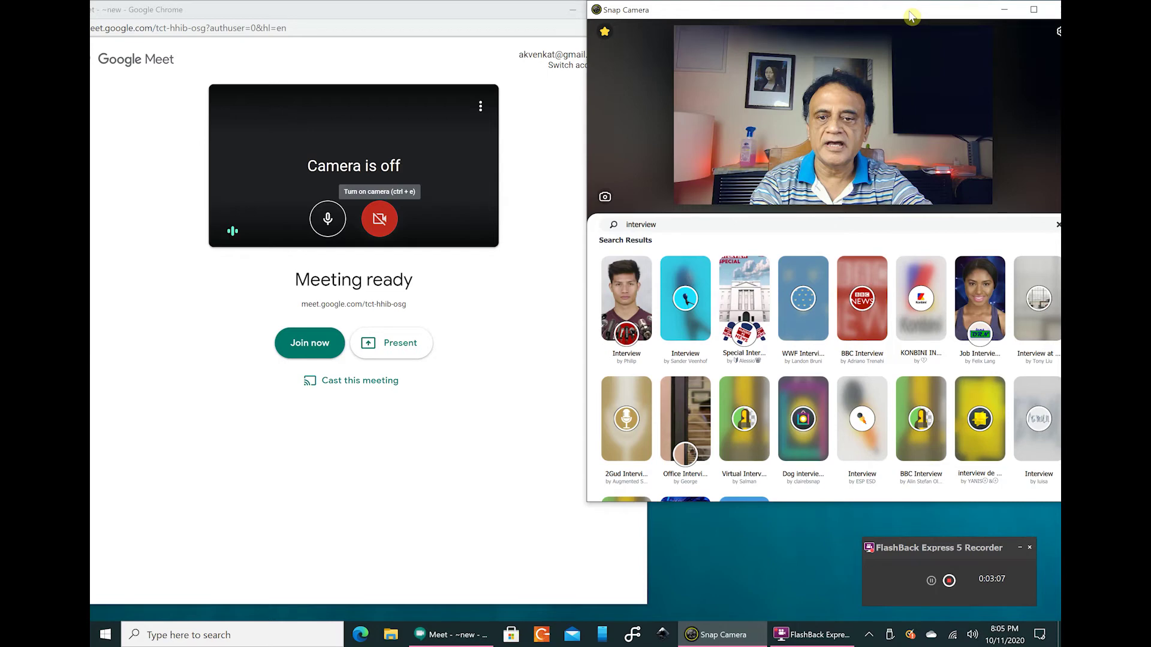
left_click_drag(911, 16, 952, 63)
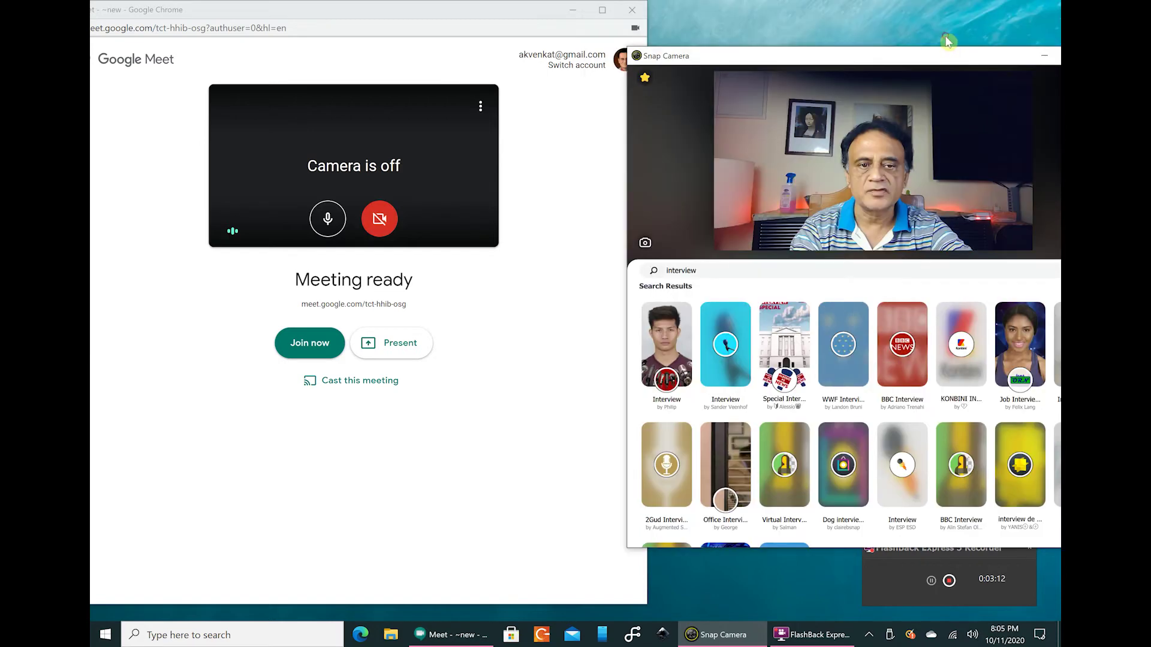
Step: Turn on the camera in Meet, choose Snap Camera as the video source in the settings and close them
left_click(382, 221)
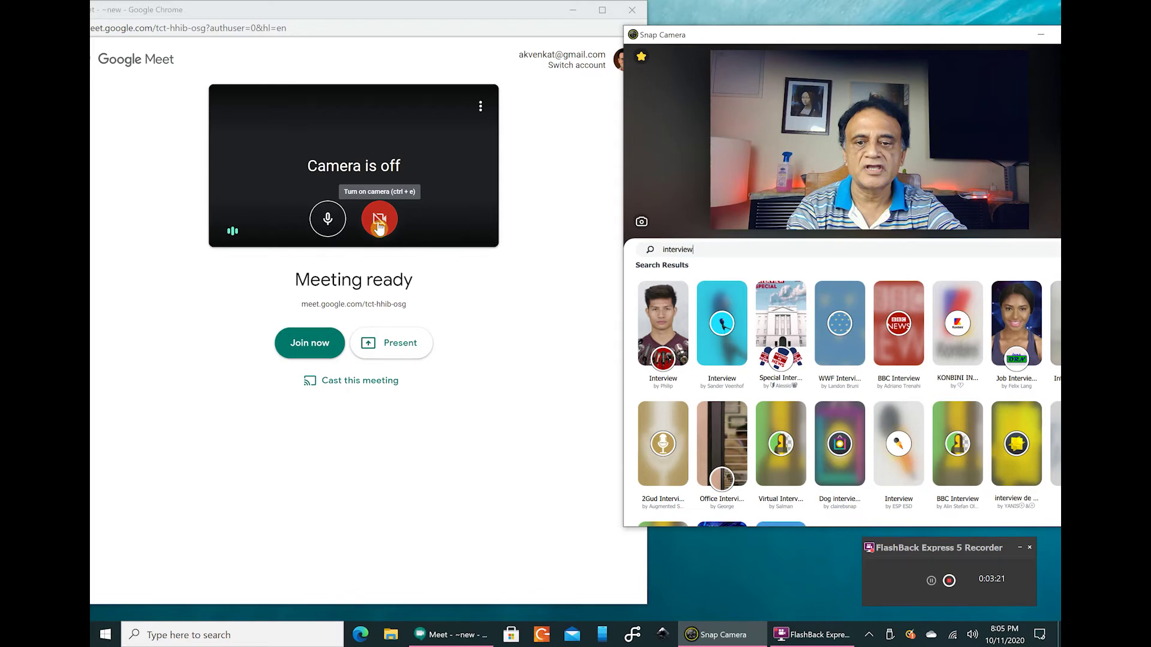
left_click(379, 221)
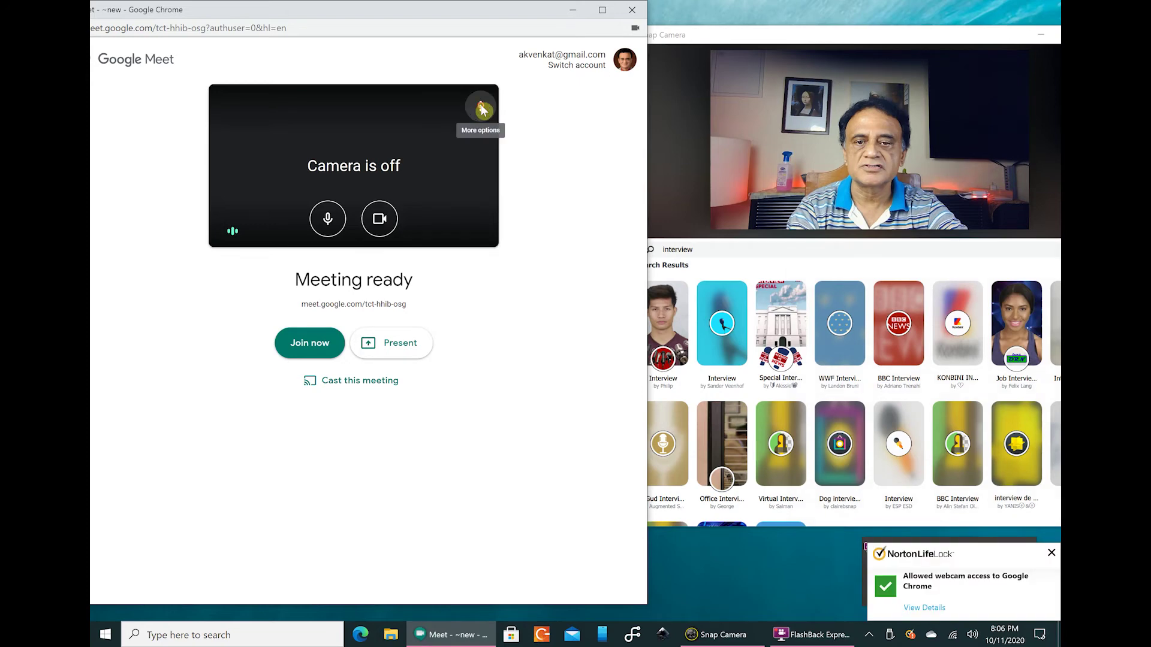
left_click(481, 110)
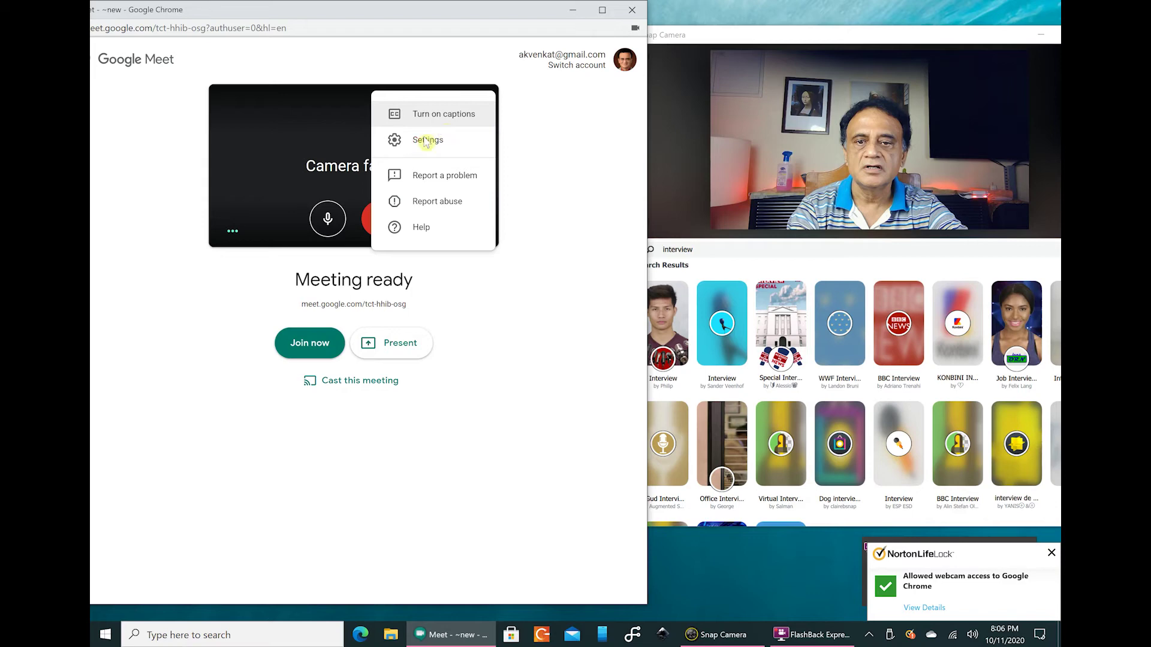
left_click(427, 143)
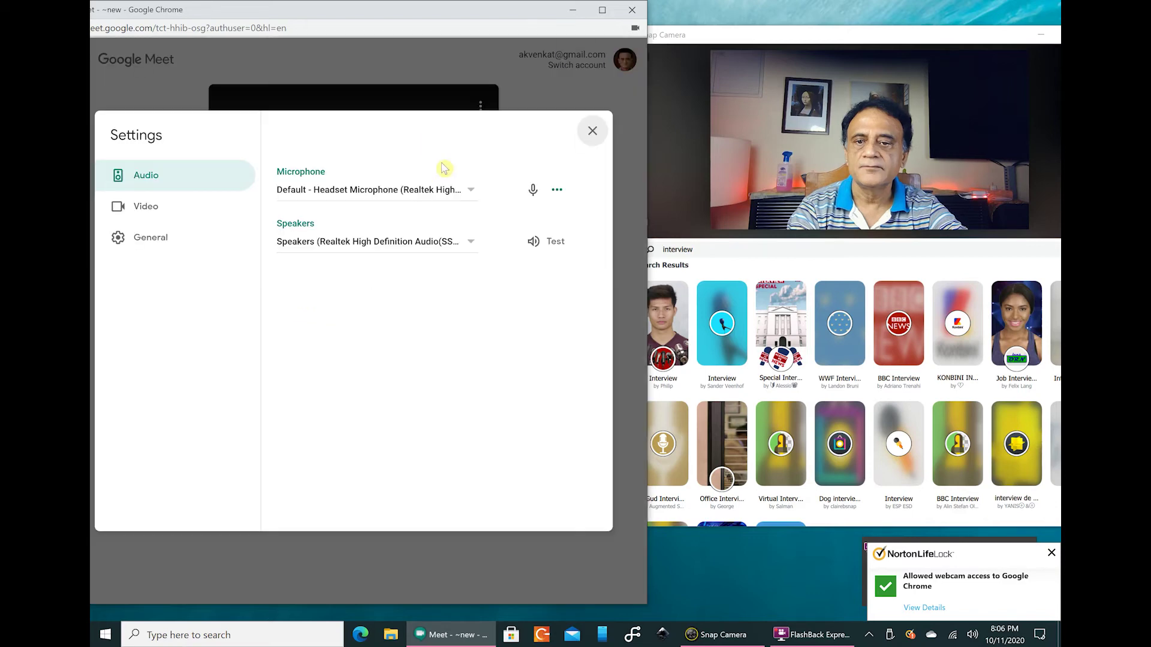
left_click(153, 212)
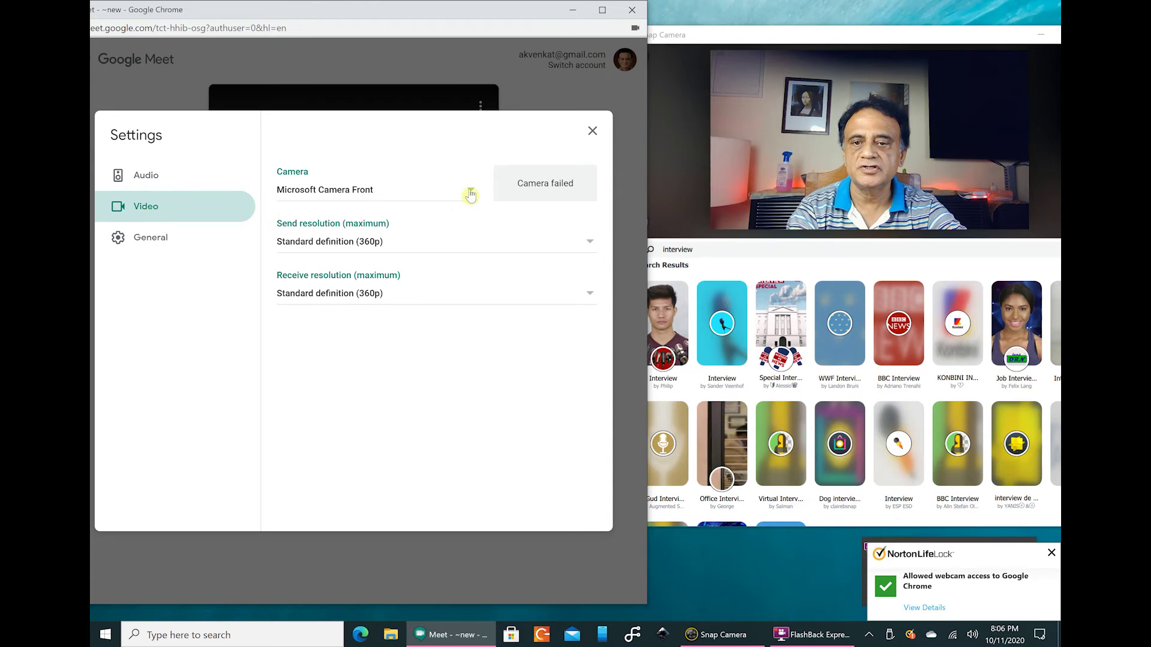
left_click(318, 172)
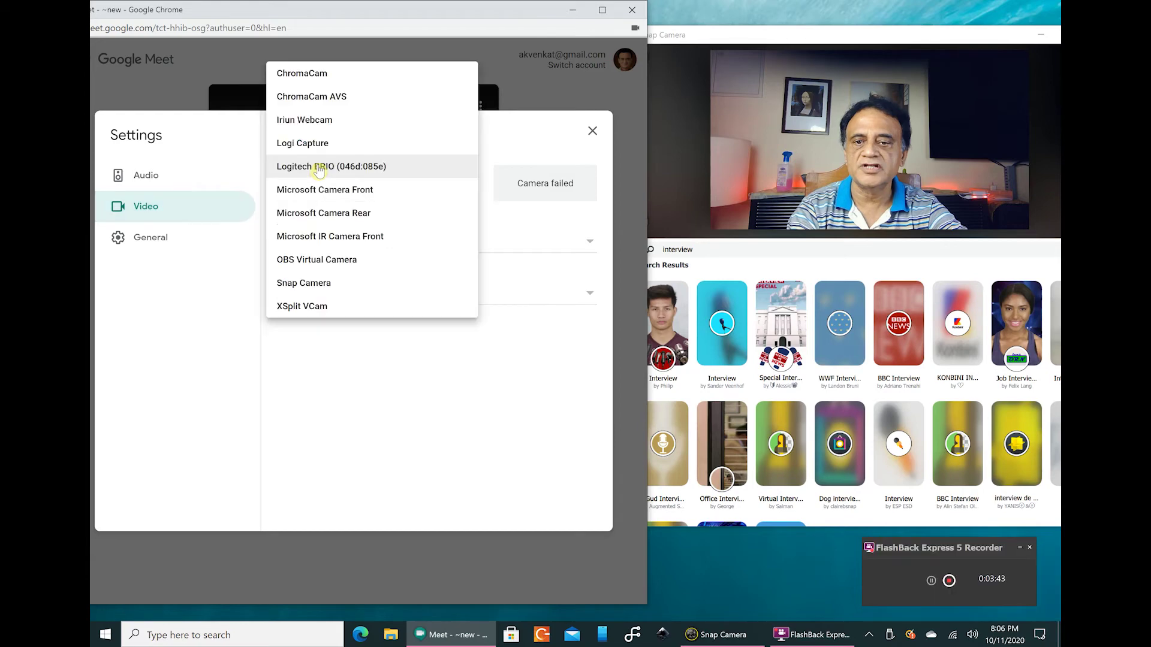
left_click(317, 285)
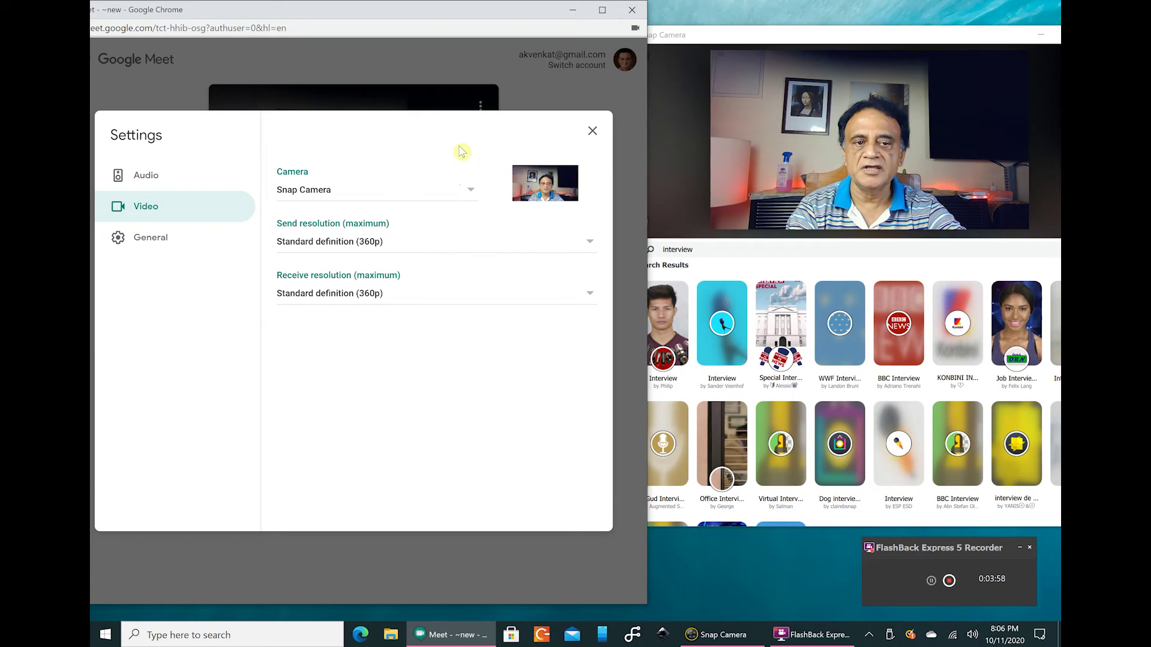
left_click(592, 133)
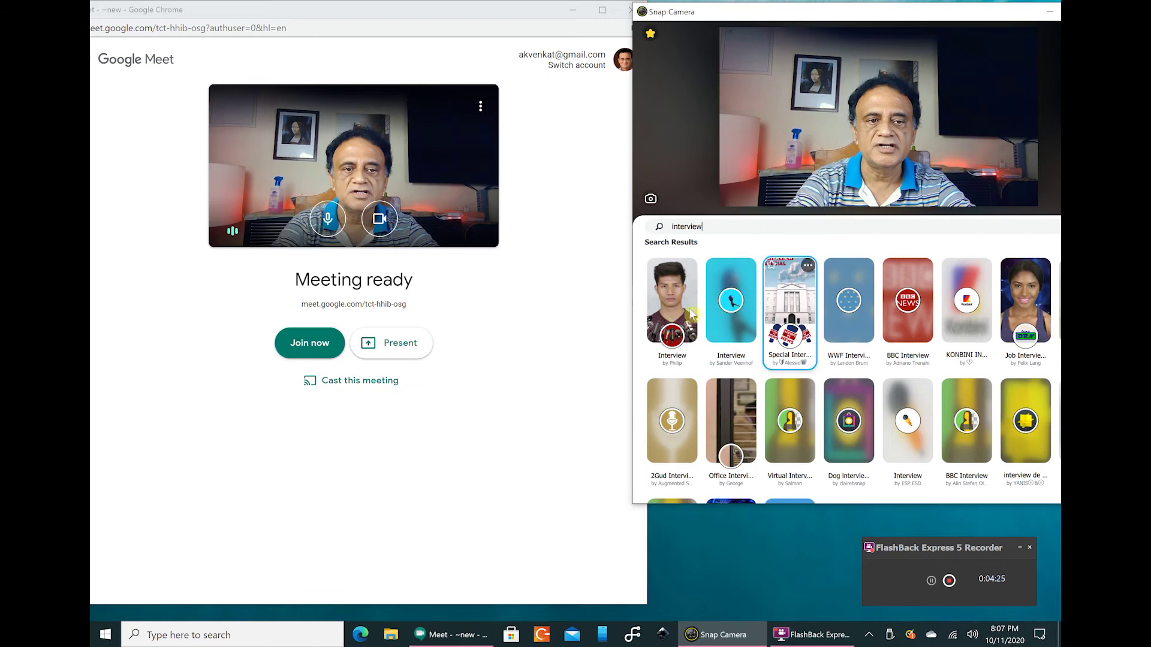
Step: Try the first Interview lens in Snap Camera, search the lenses for "wallpaper" and apply the iphone wallpaper lens
left_click(673, 303)
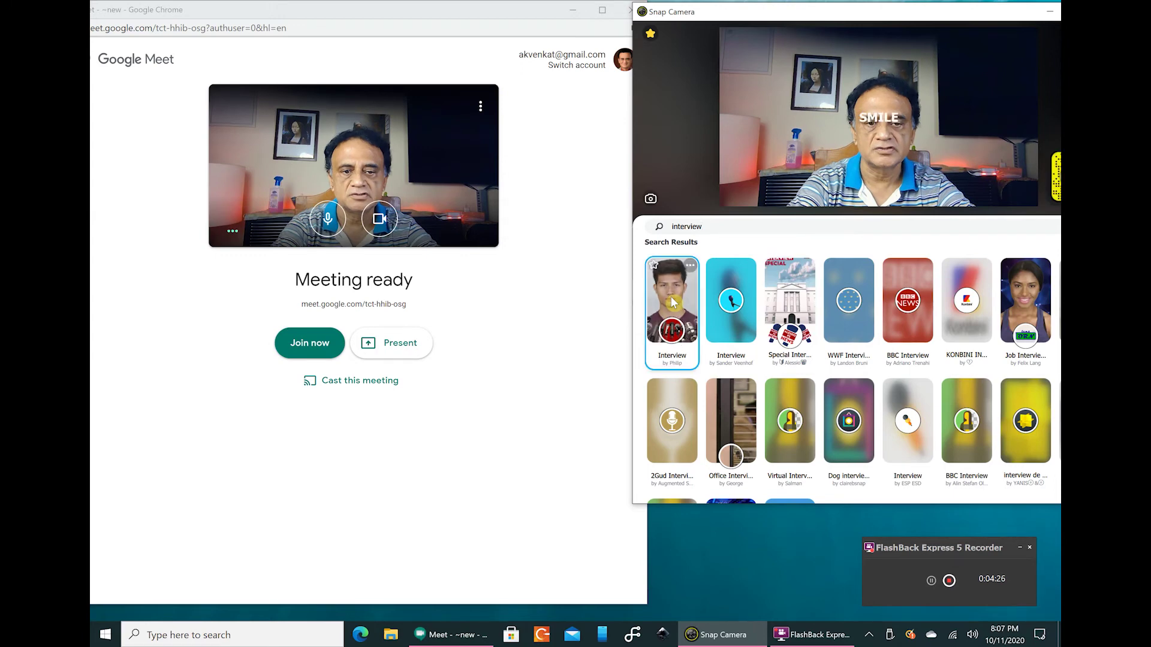
left_click(904, 330)
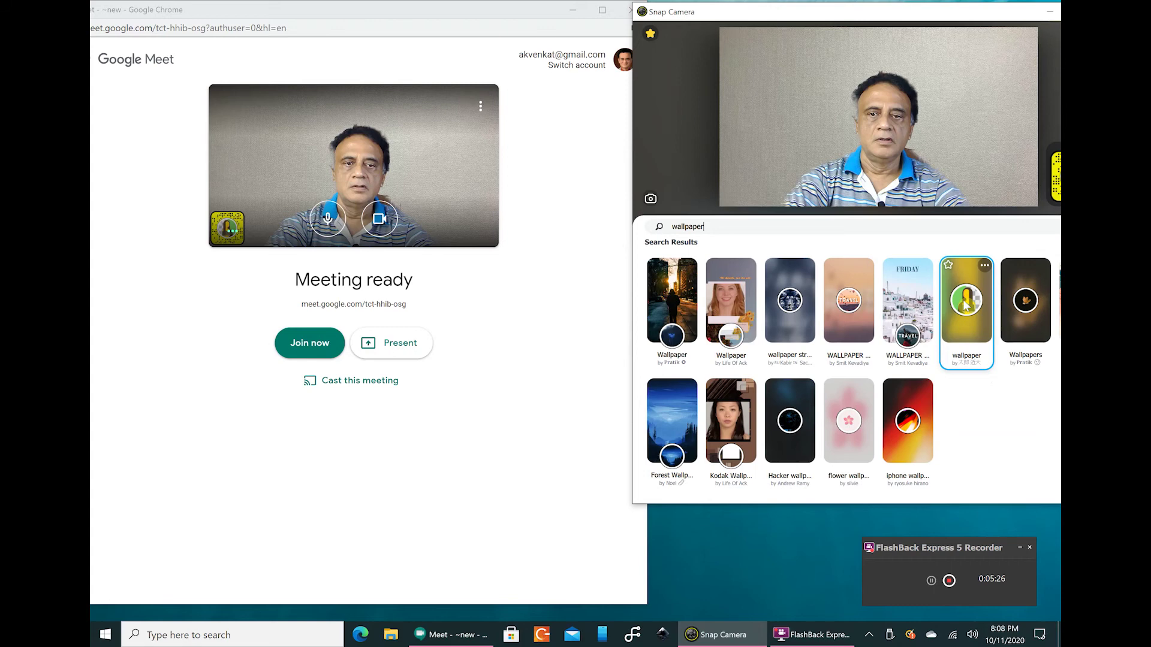
left_click(914, 424)
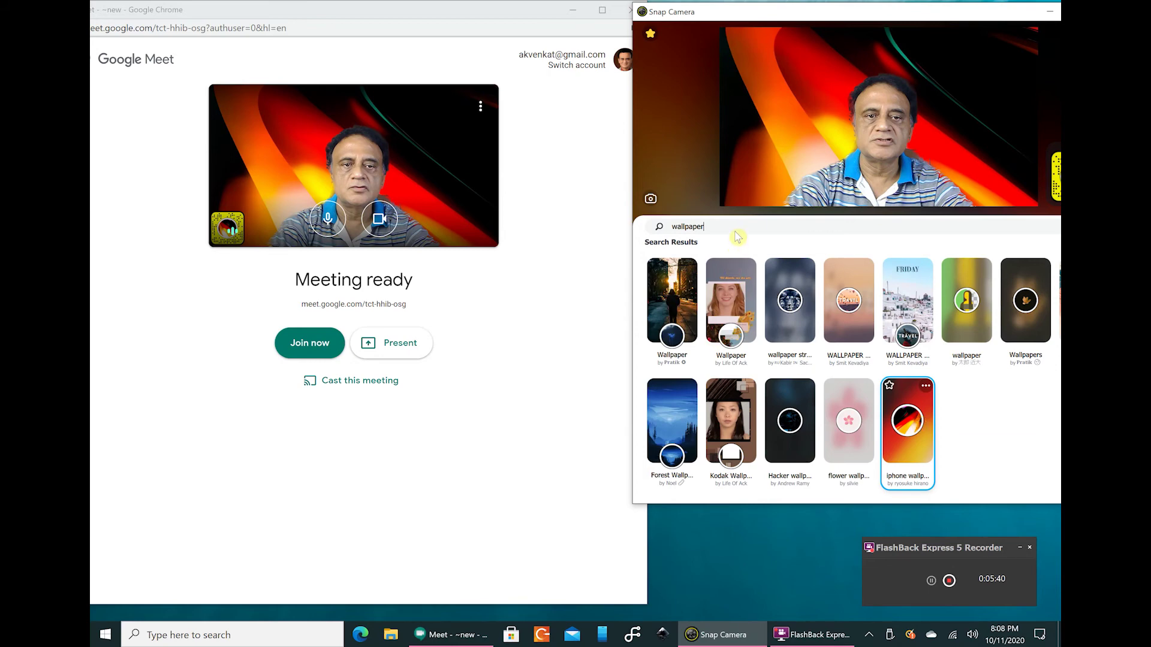
Step: Search the lenses for "scene" and apply the Wild West, Night Scene and starred scenery lenses one after another
double_click(671, 228)
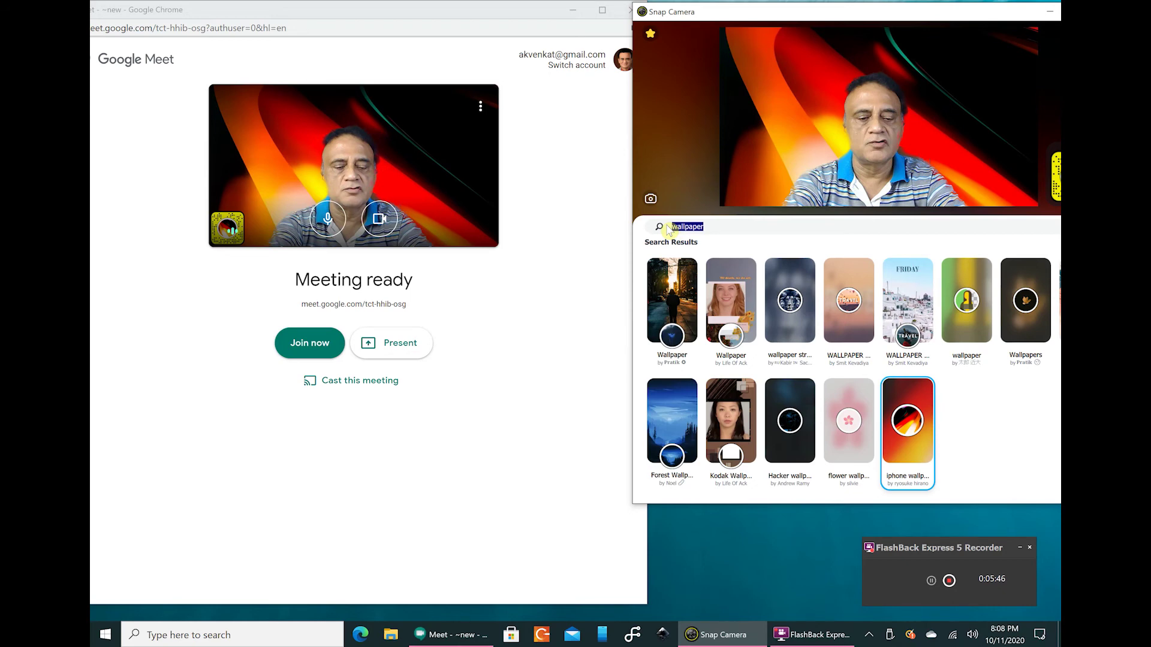
key("BackSpace")
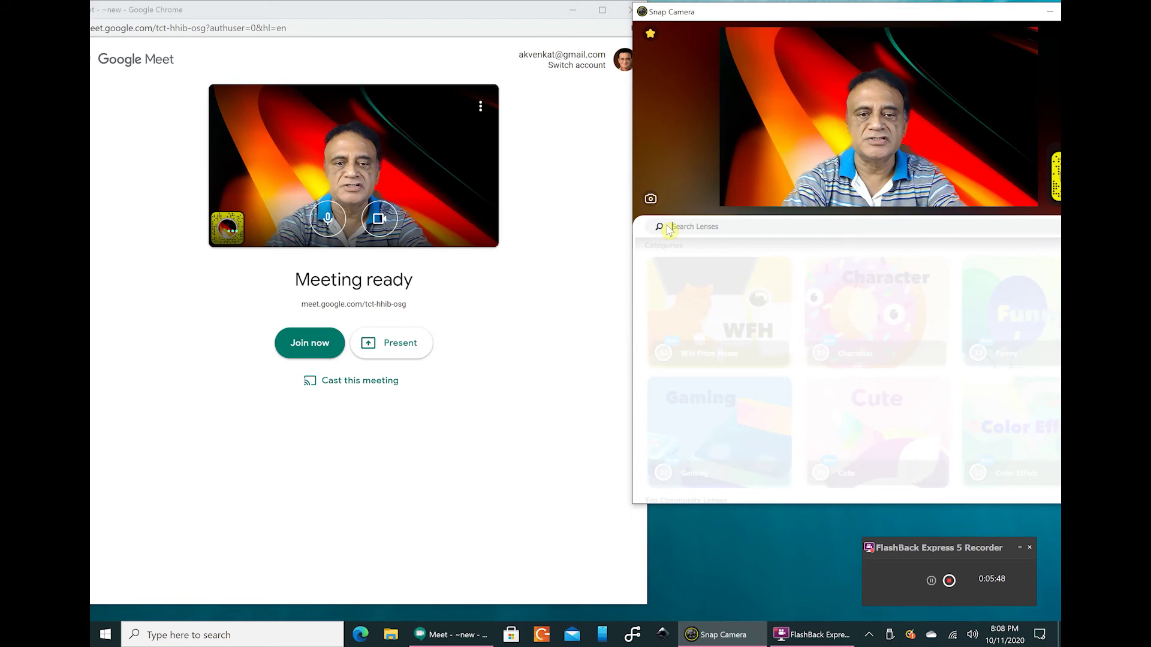
type("scene")
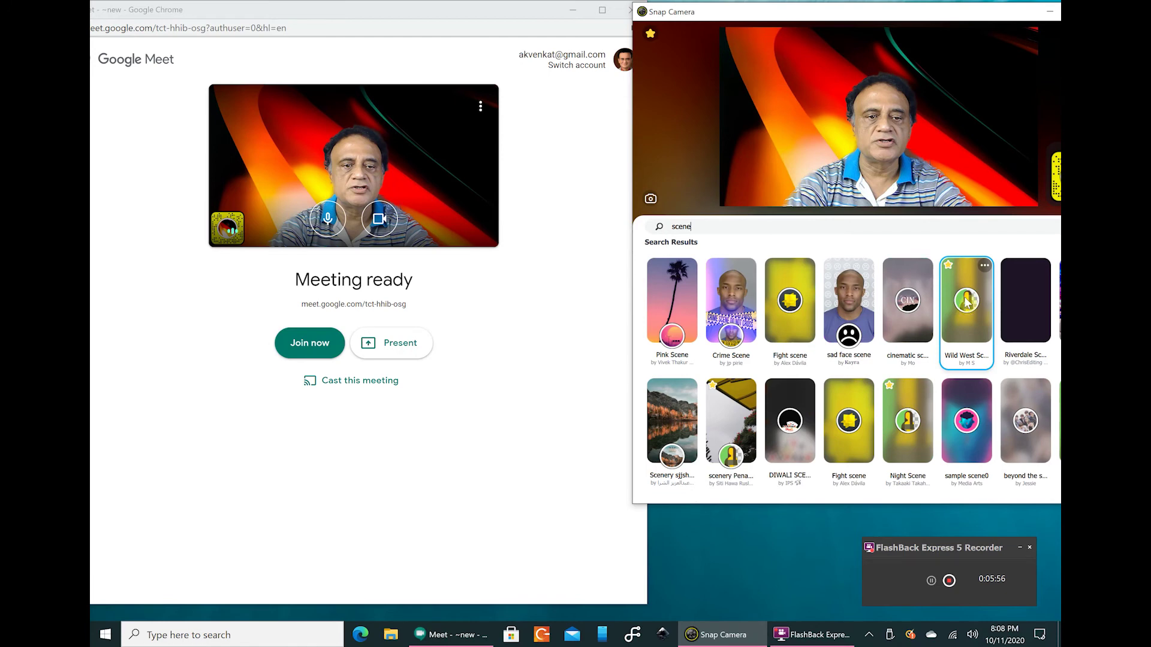
left_click(966, 299)
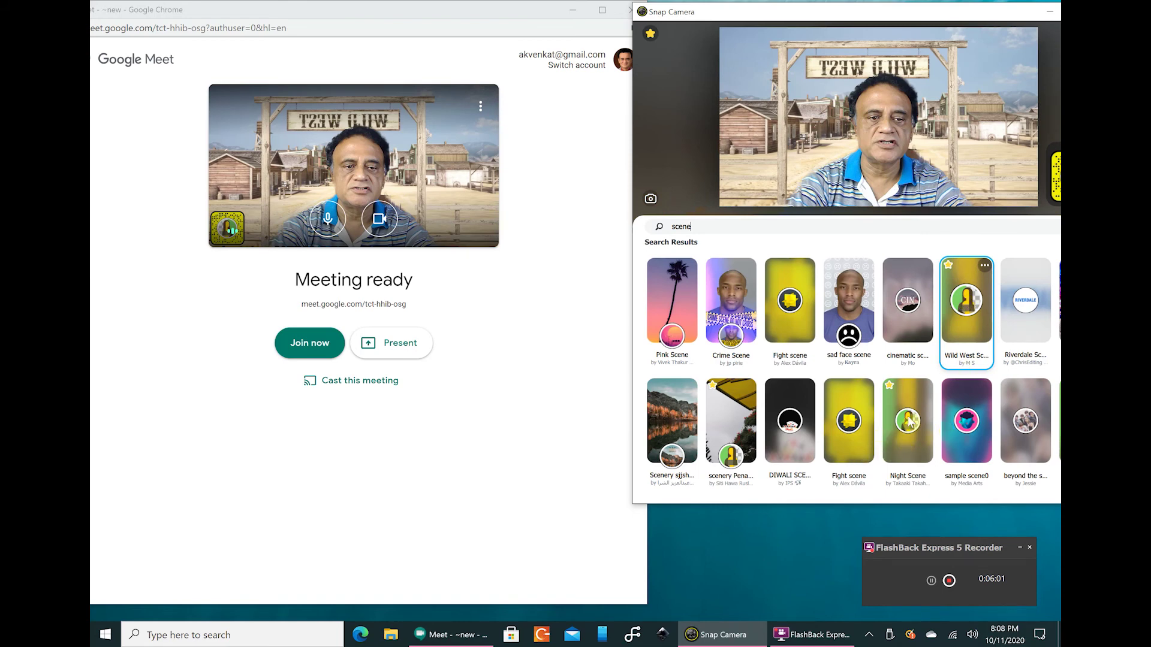
left_click(909, 421)
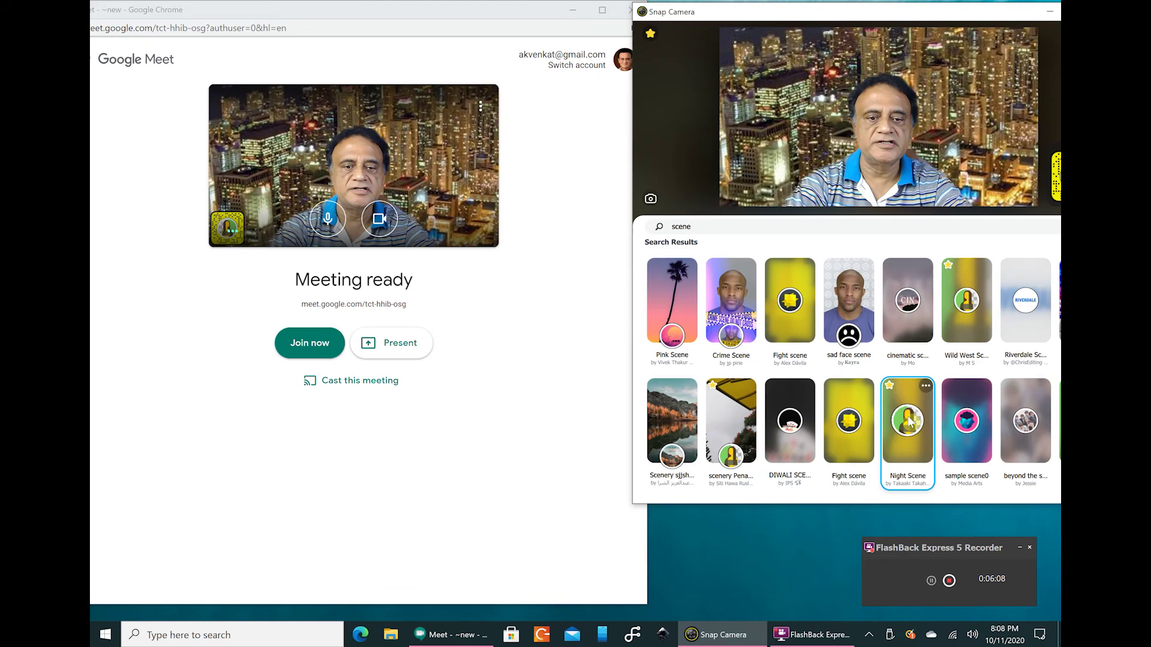
left_click(726, 426)
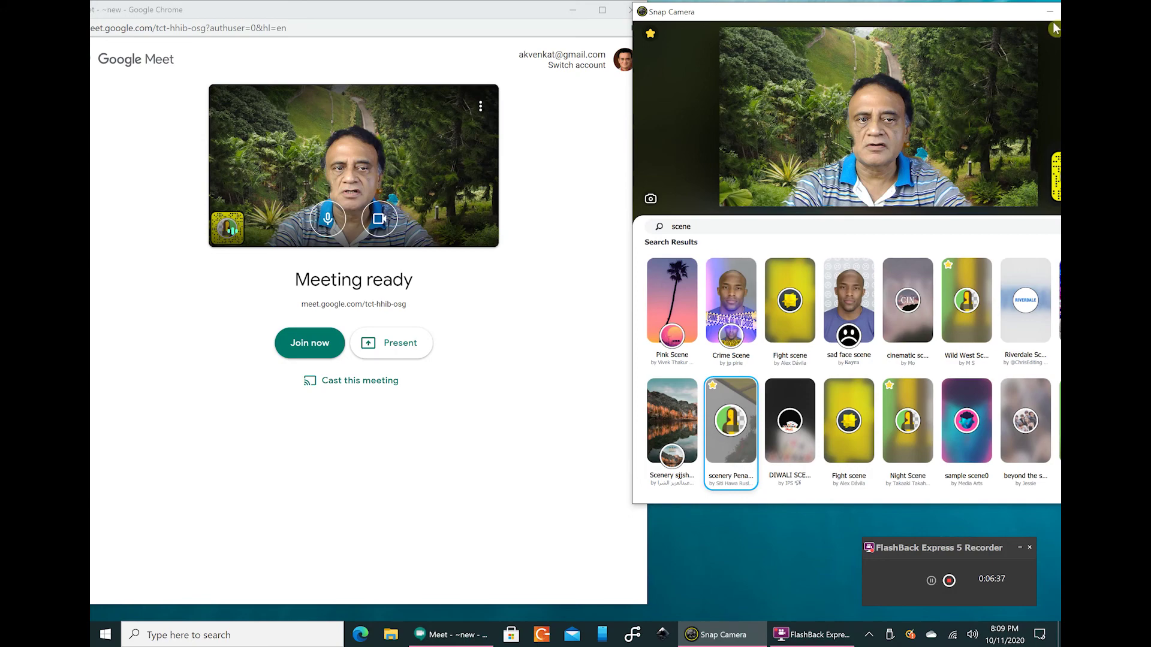
Step: Move the Snap Camera window clear of the Meet window and maximise it
left_click_drag(977, 19, 805, 22)
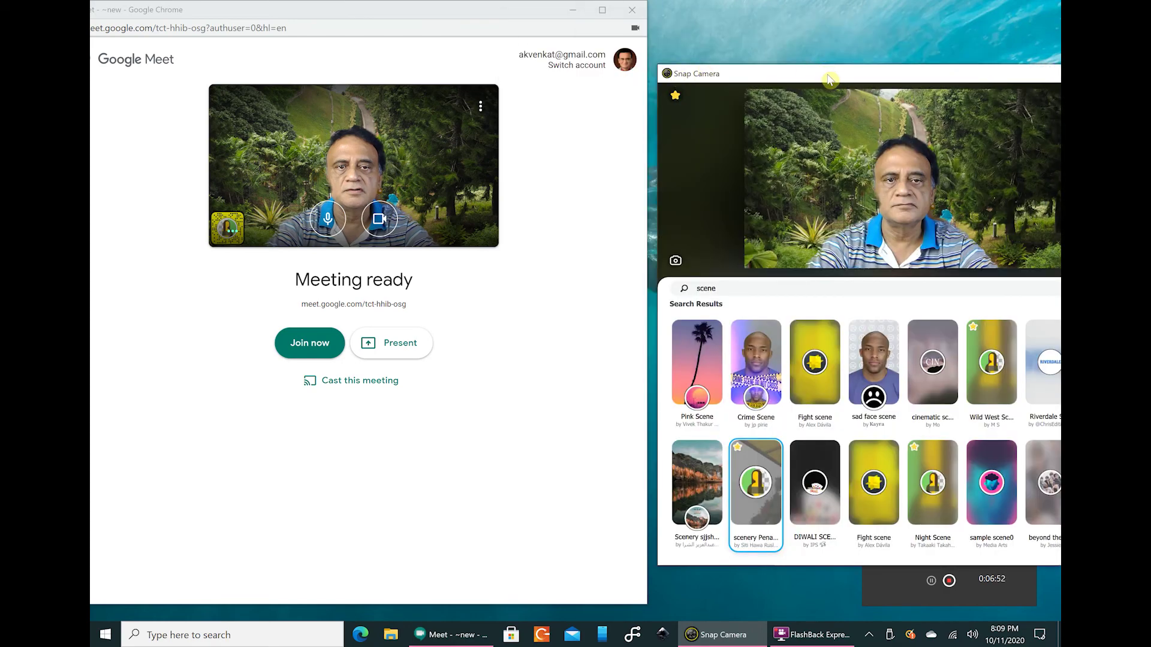
key("super+Up")
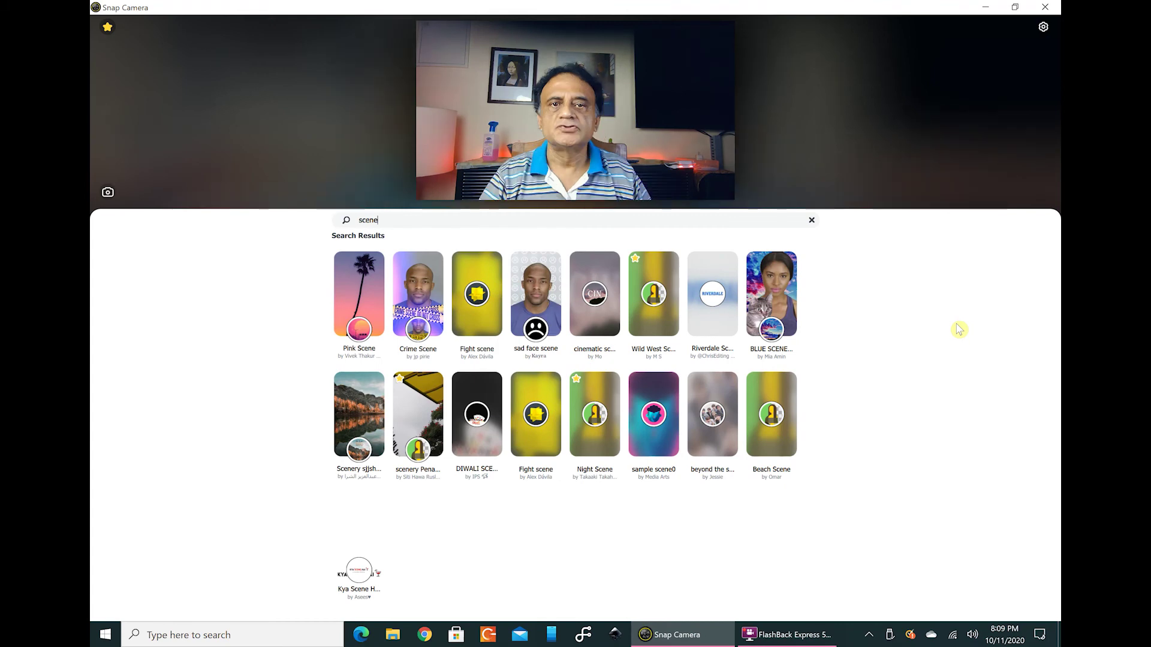